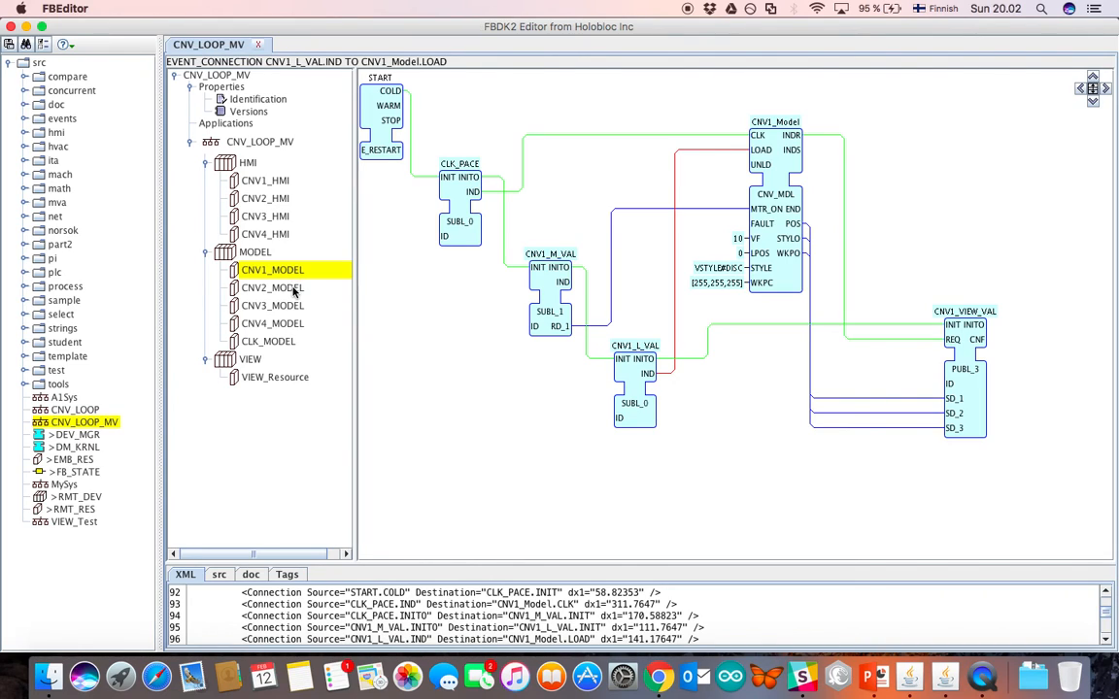
- Compare the function block networks of the CNV1_MODEL and CNV2_MODEL resources
click(293, 288)
click(291, 273)
click(293, 289)
click(291, 270)
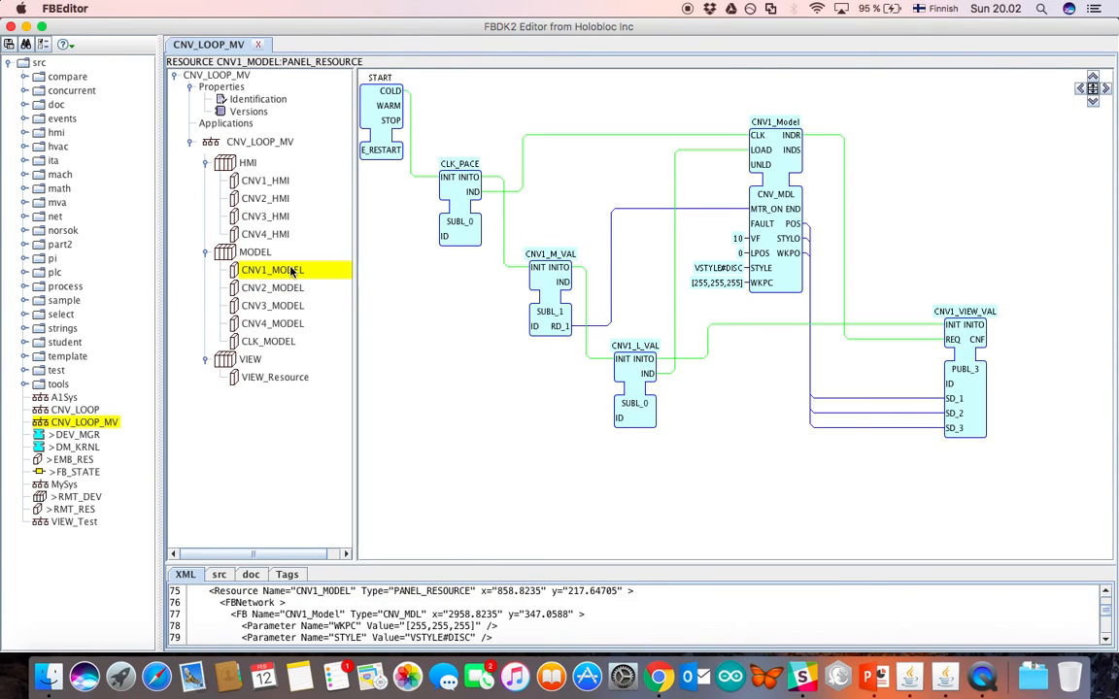
- Run the CNV_LOOP_MV system, then switch on Motor 1 and feed a workpiece onto its conveyor in the HMI
right_click(231, 78)
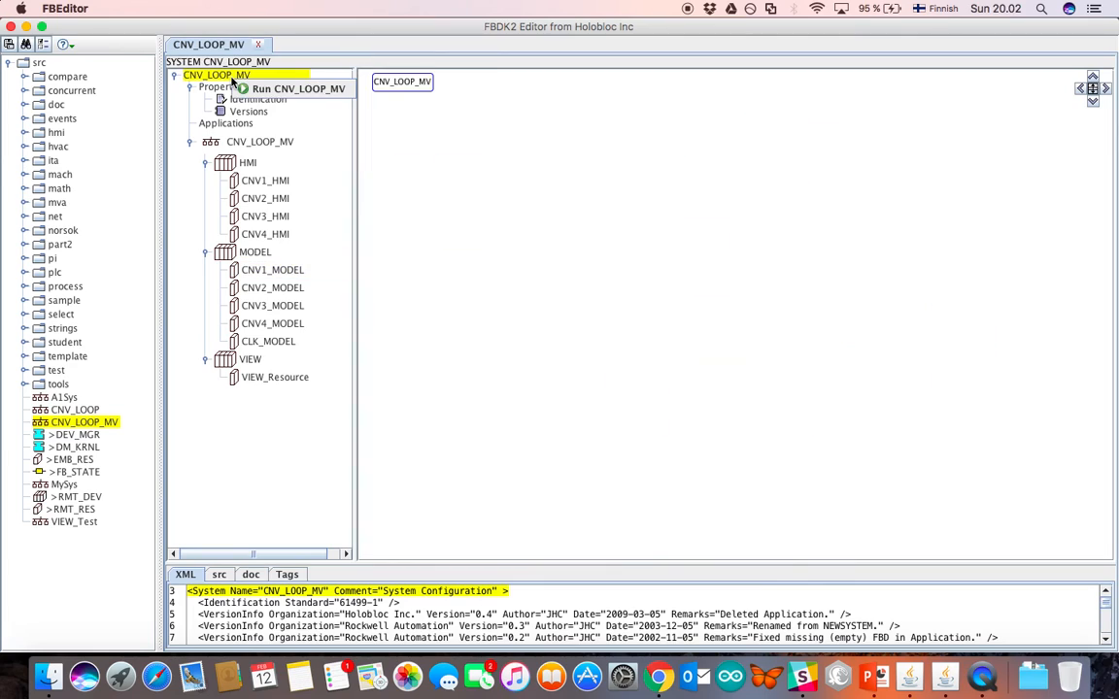
click(332, 94)
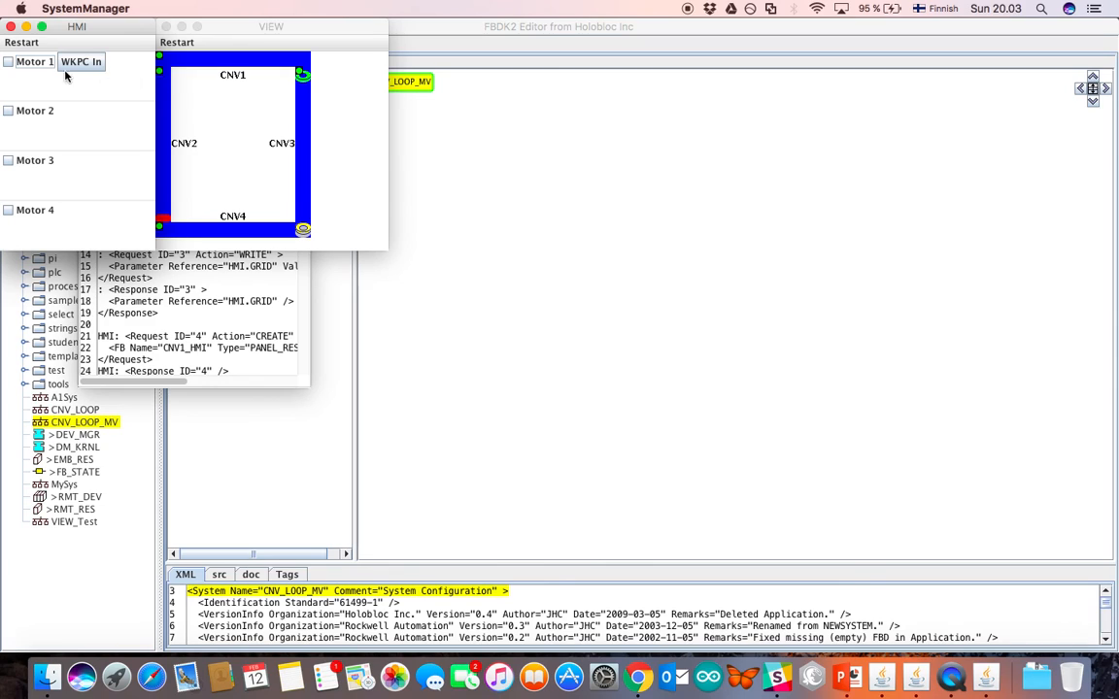
click(31, 66)
click(90, 66)
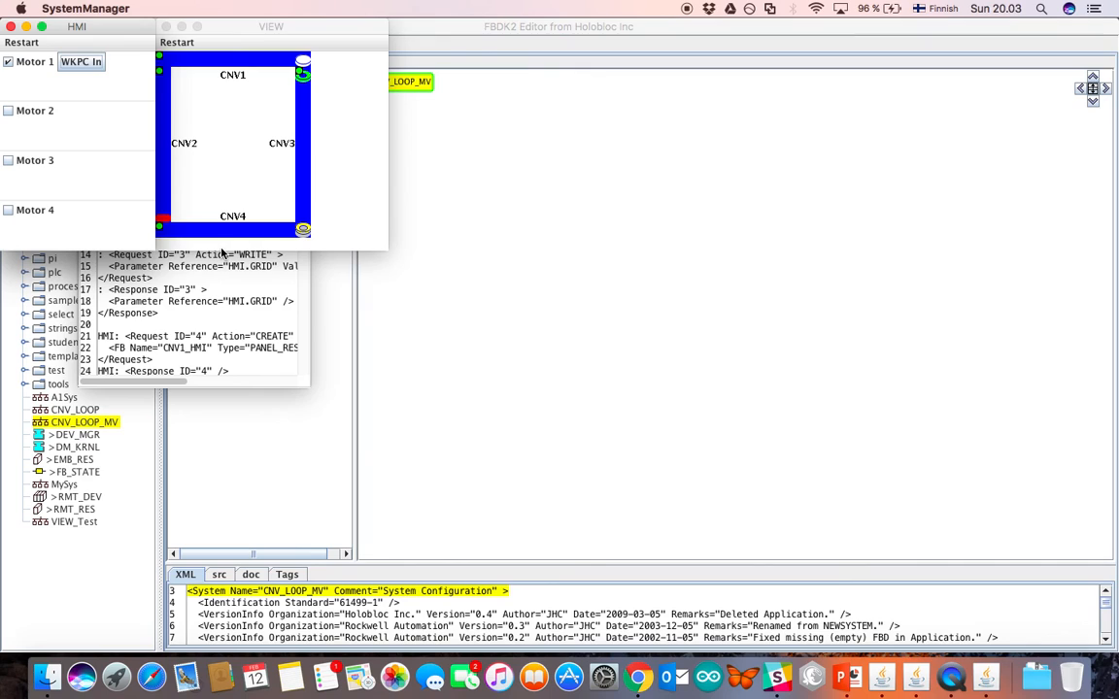
- Return to the FBDK editor and terminate the running CNV_LOOP_MV system
click(352, 258)
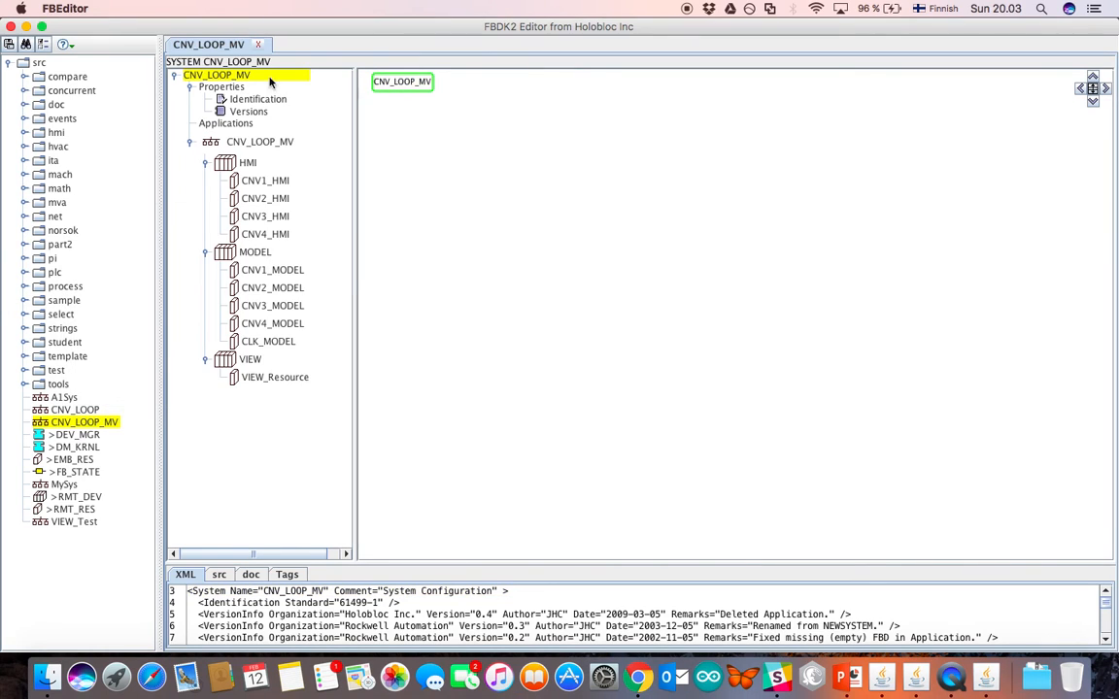
right_click(219, 75)
click(238, 81)
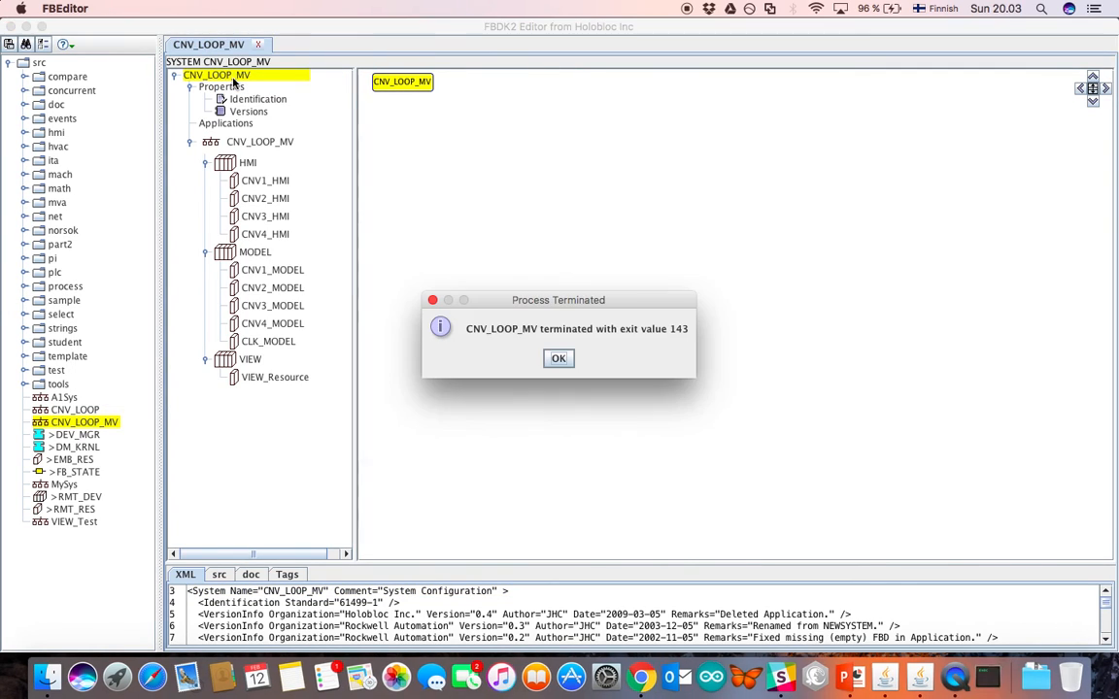
click(558, 359)
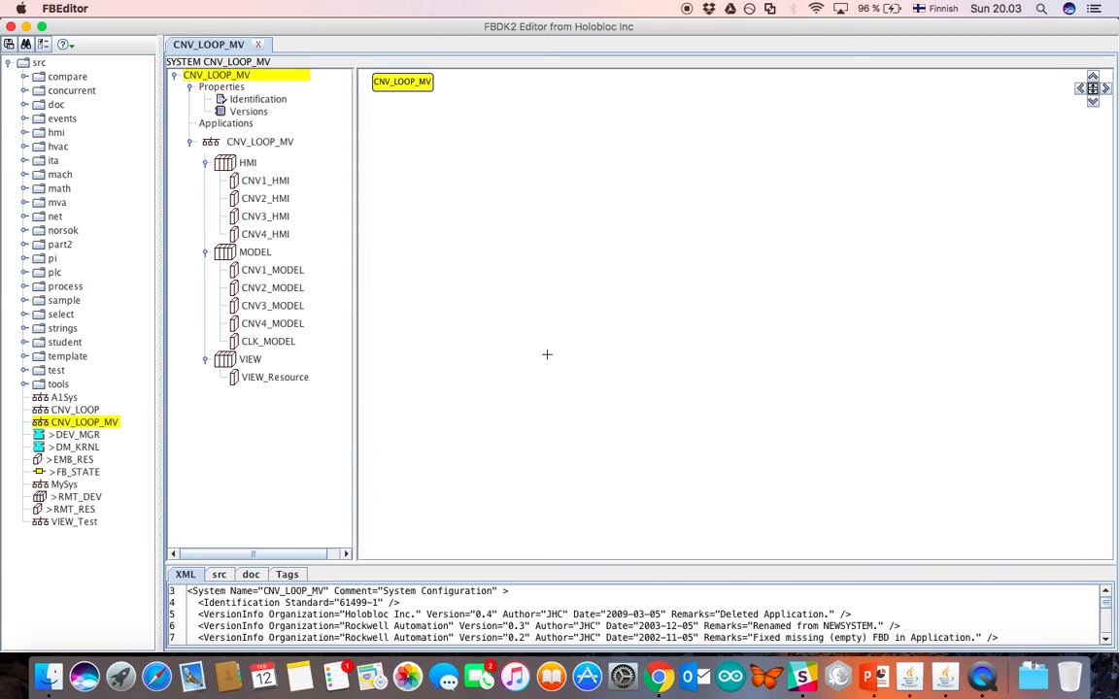
- Examine the CNV1_Model block in the CNV1_MODEL resource, and switch to PowerPoint to view the conveyor layout slide
click(287, 288)
click(268, 269)
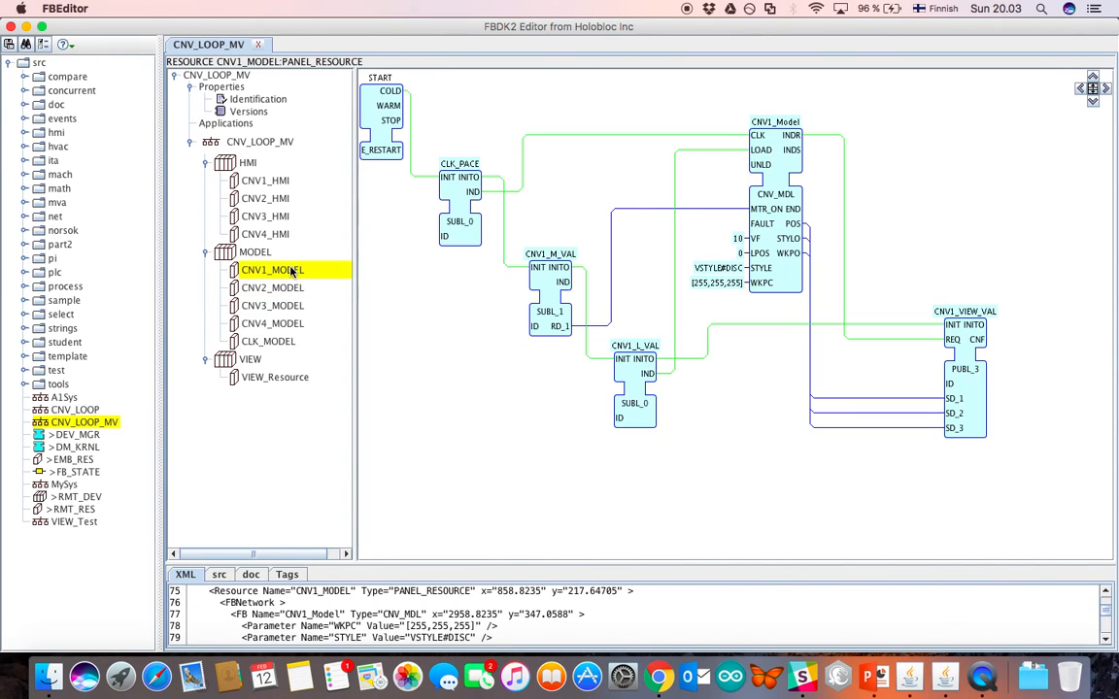
click(800, 195)
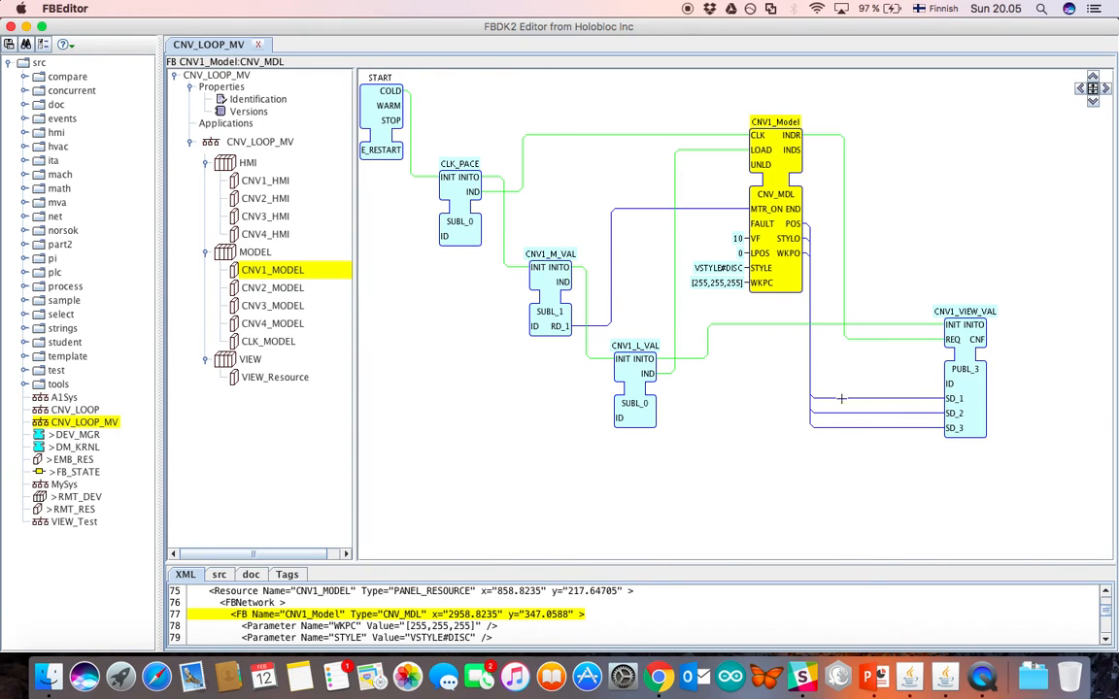
click(873, 683)
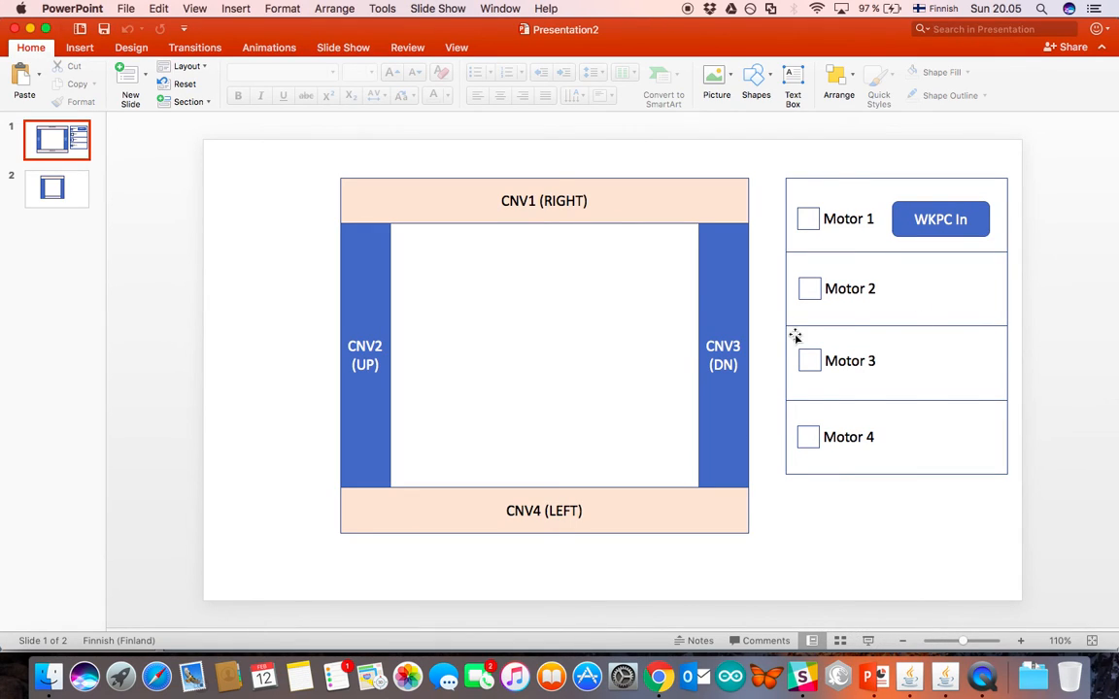
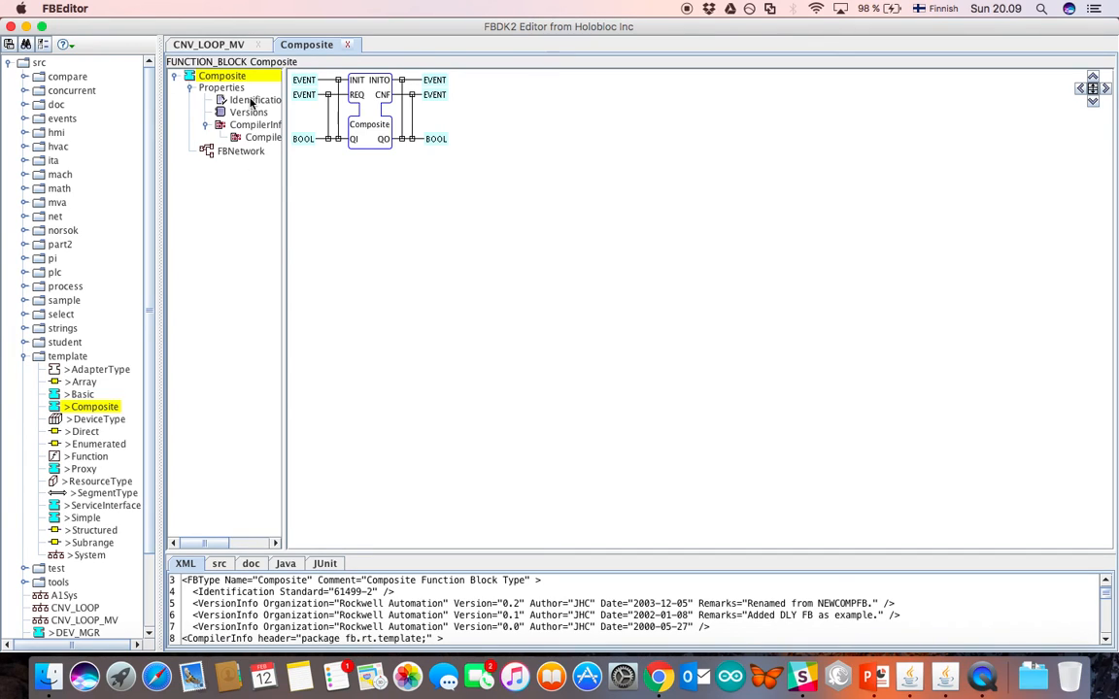
- Rename the Composite template function block type to CNV_MERGE_MDL and widen its structure tree to fit the name
click(209, 151)
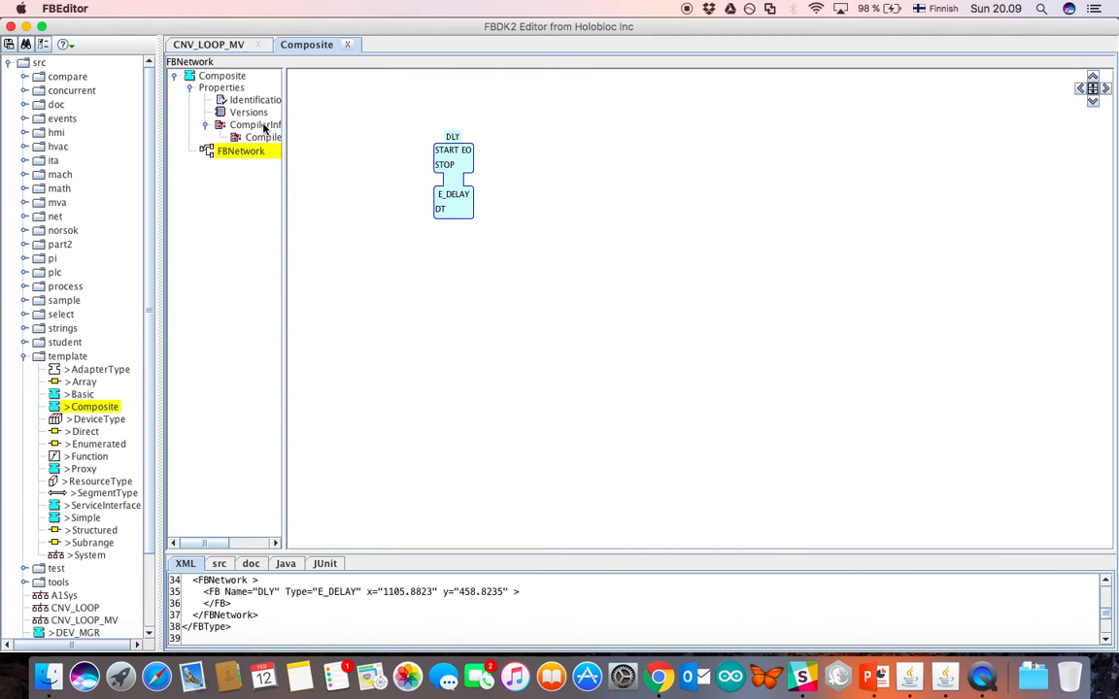
click(216, 75)
right_click(238, 80)
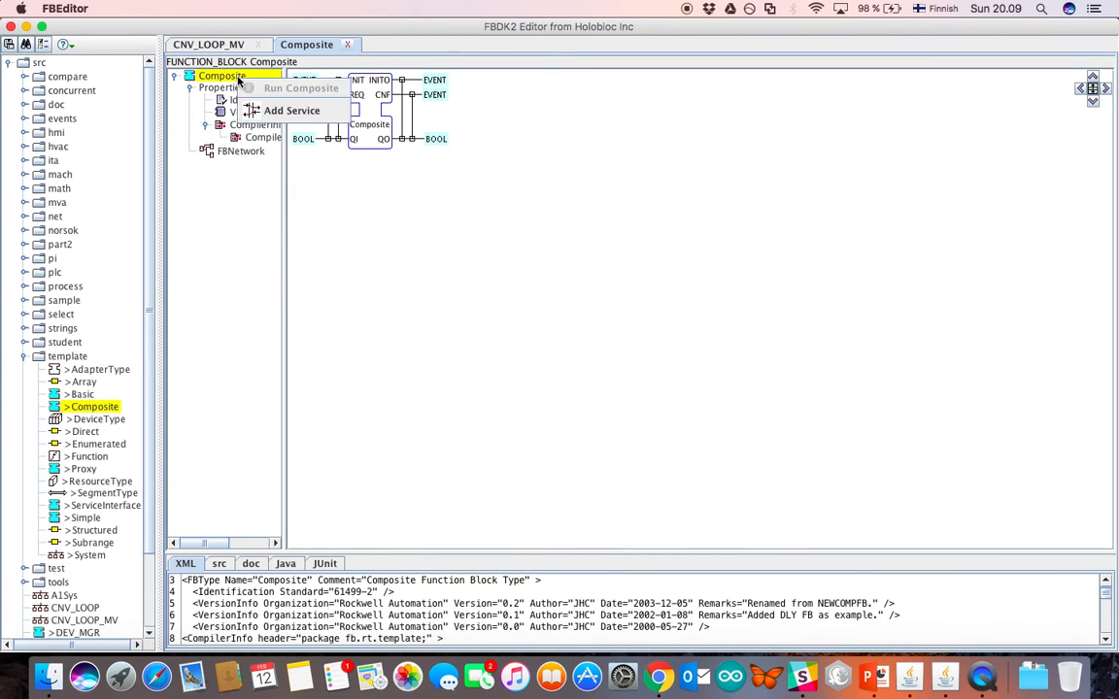
double_click(233, 76)
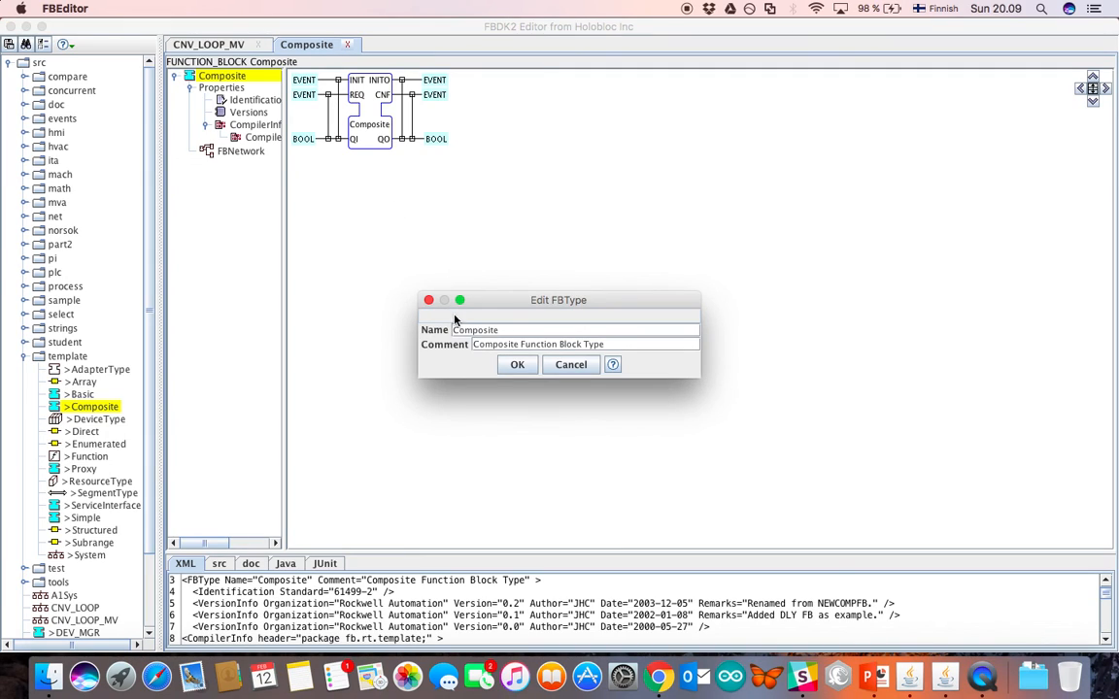
drag(507, 328, 357, 331)
text(CNV_MERGE)
text(_MDL)
click(517, 364)
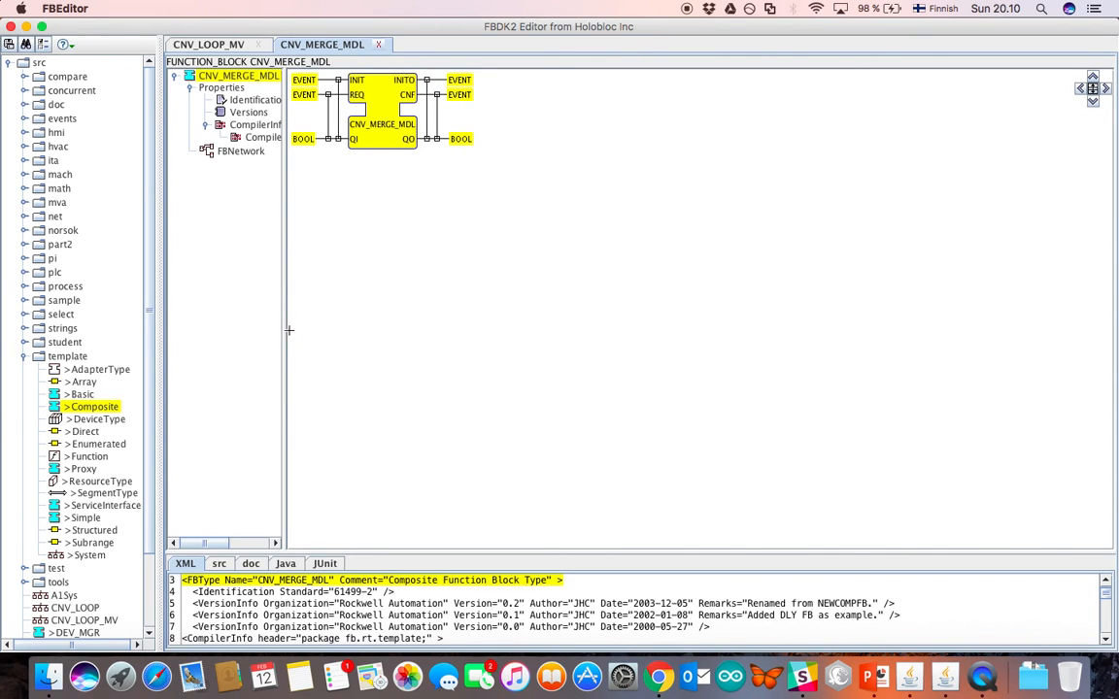
drag(285, 327, 323, 328)
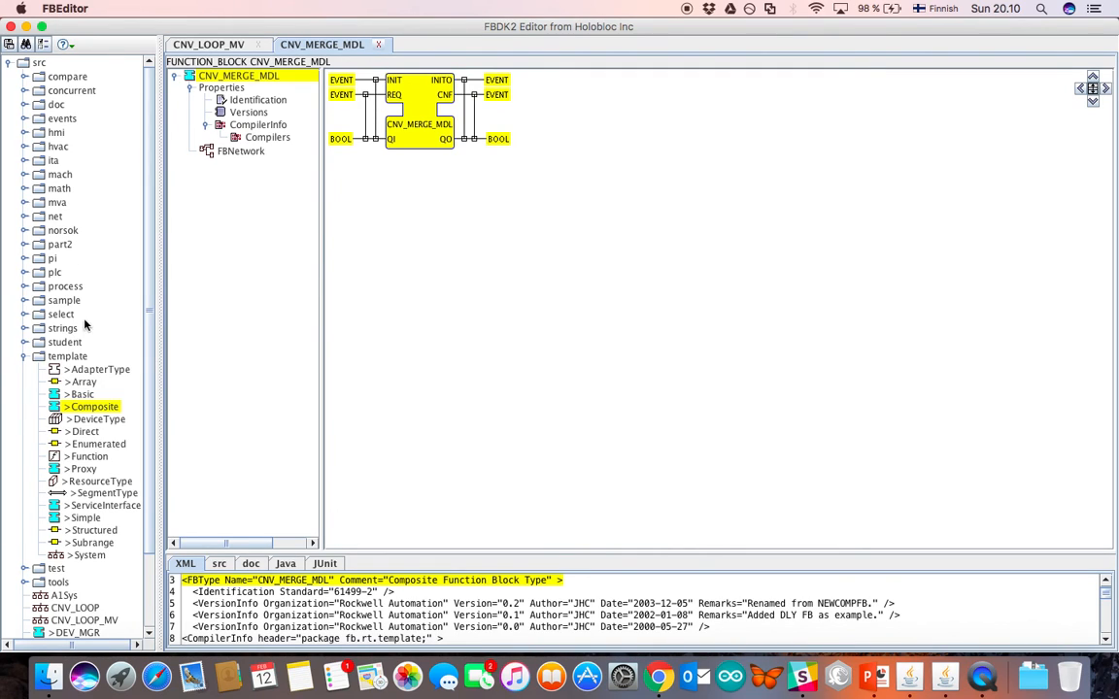
- Change the package in the CompilerInfo header of CNV_MERGE_MDL to fb.rt.student
click(24, 342)
click(24, 335)
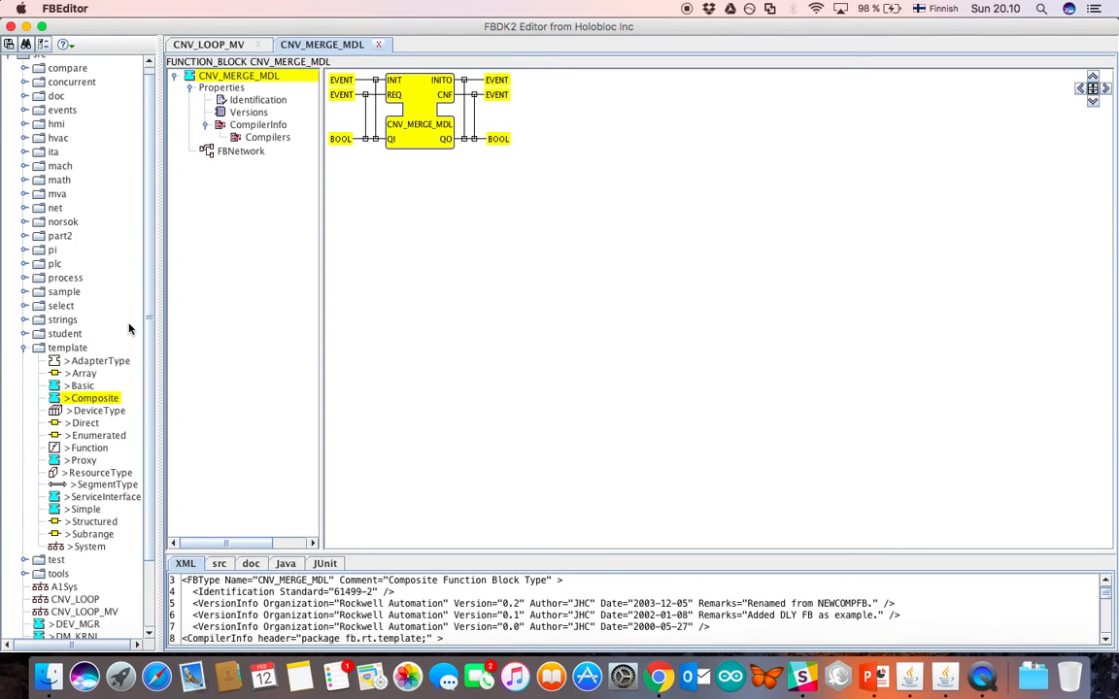
double_click(249, 128)
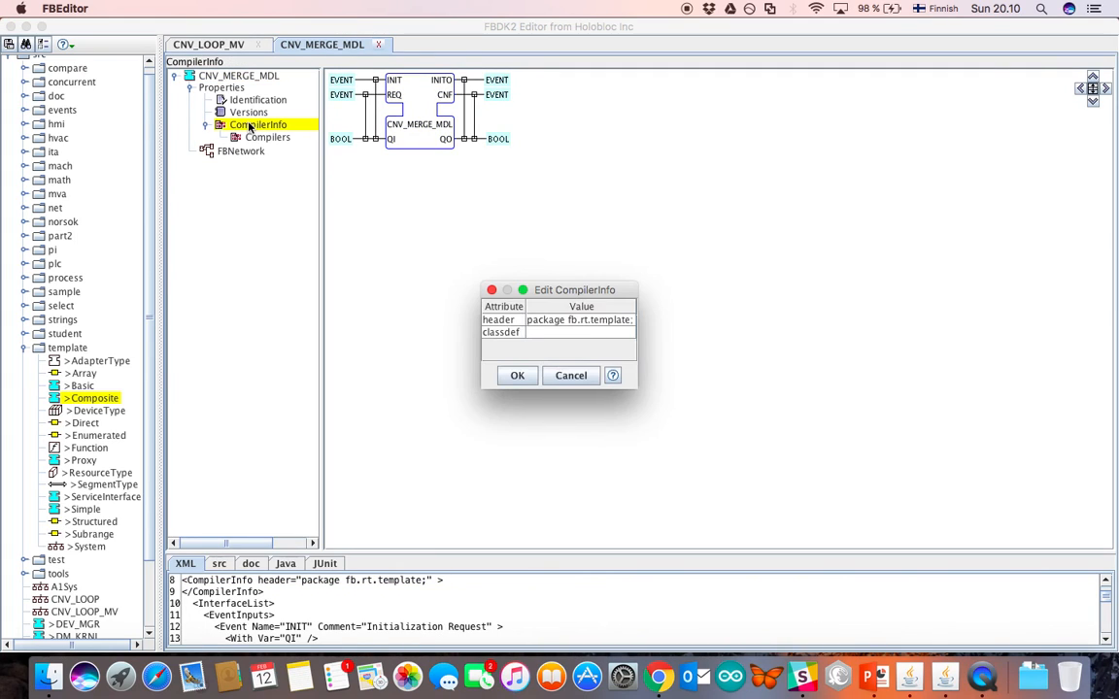
click(606, 326)
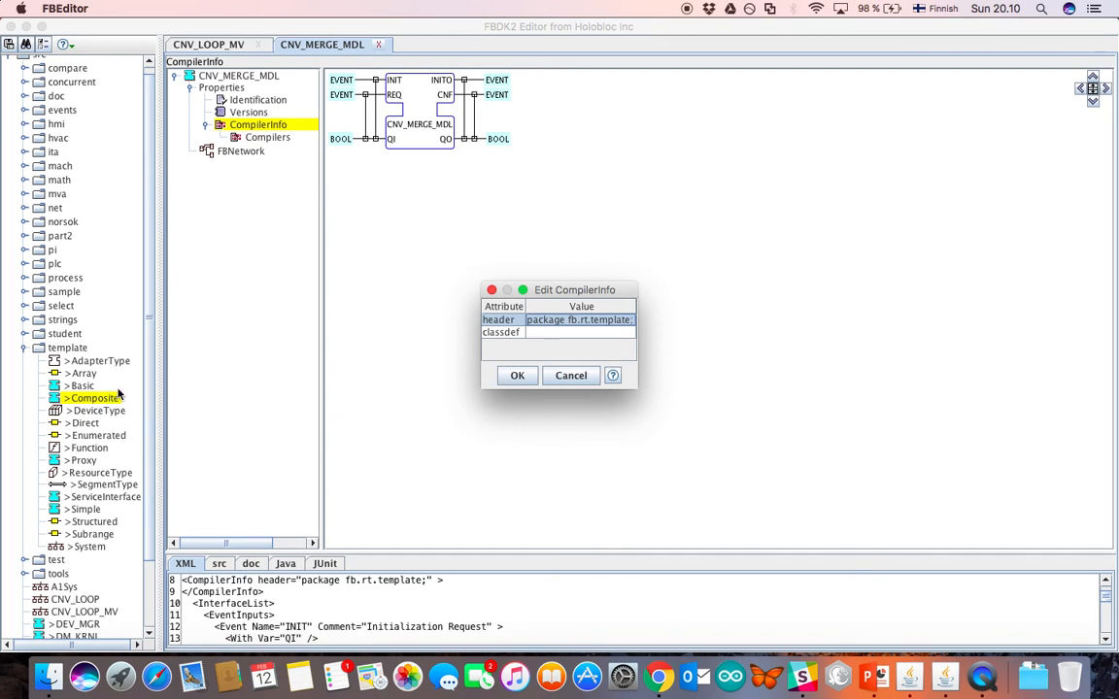
double_click(630, 322)
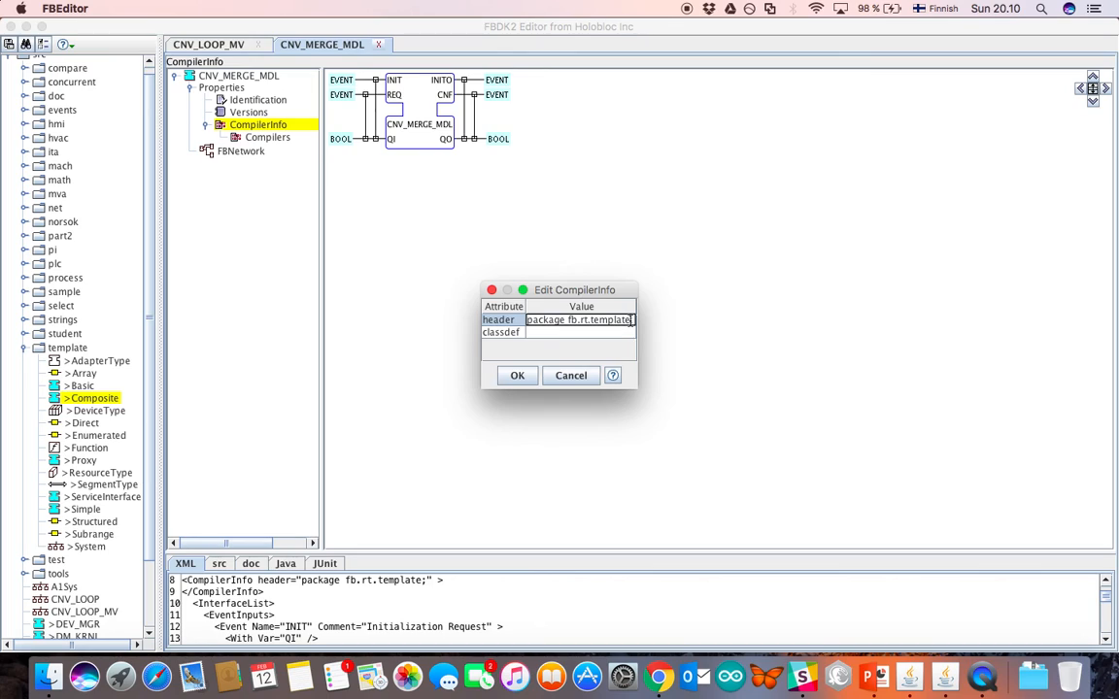
key(BackSpace)
key(BackSpace)
key(BackSpace)
key(BackSpace)
key(BackSpace)
key(BackSpace)
key(BackSpace)
text(student)
drag(568, 320, 590, 319)
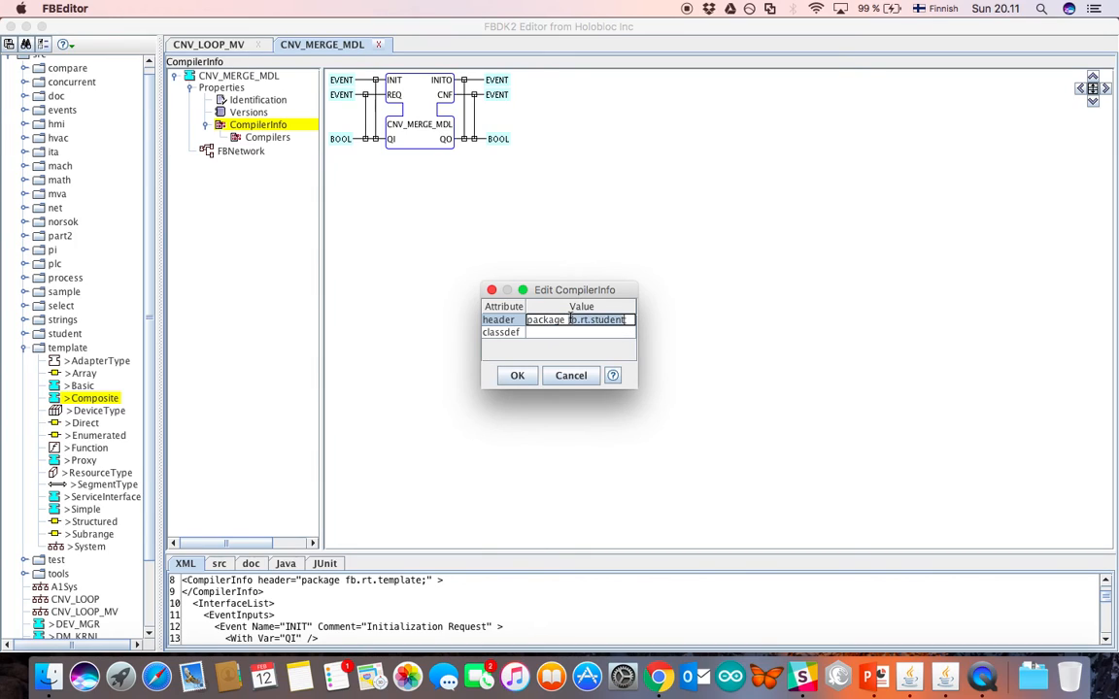
click(571, 319)
double_click(572, 320)
drag(590, 320, 632, 319)
click(631, 320)
click(518, 376)
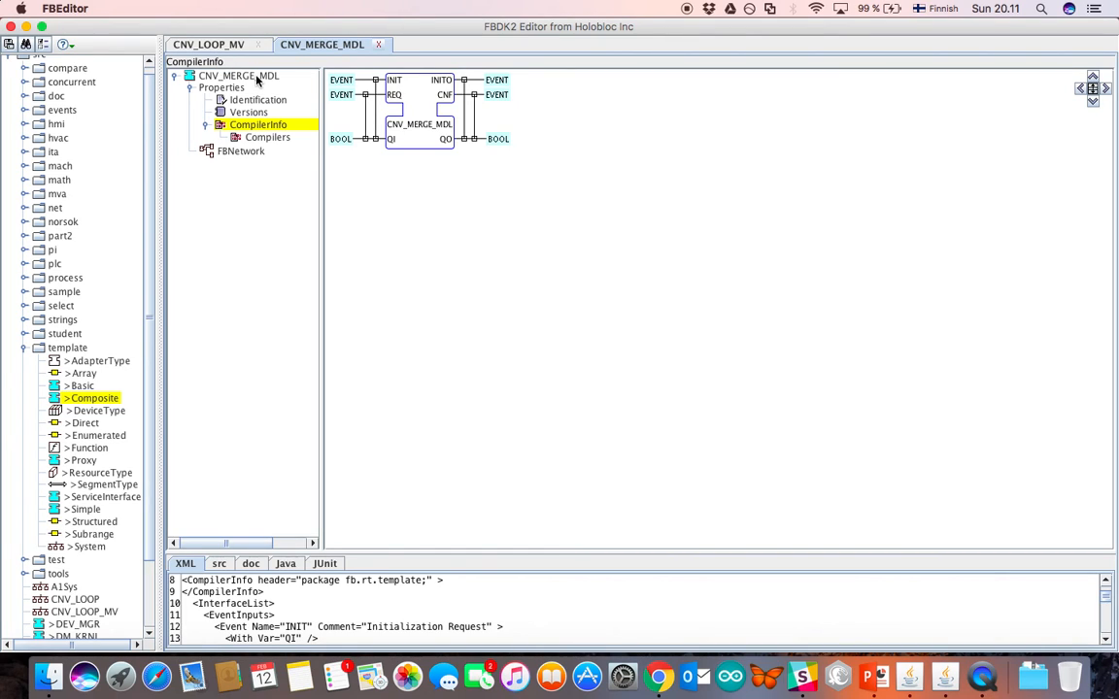
- Save the CNV_MERGE_MDL function block type into the package fb.rt.student
click(9, 45)
drag(445, 347, 499, 350)
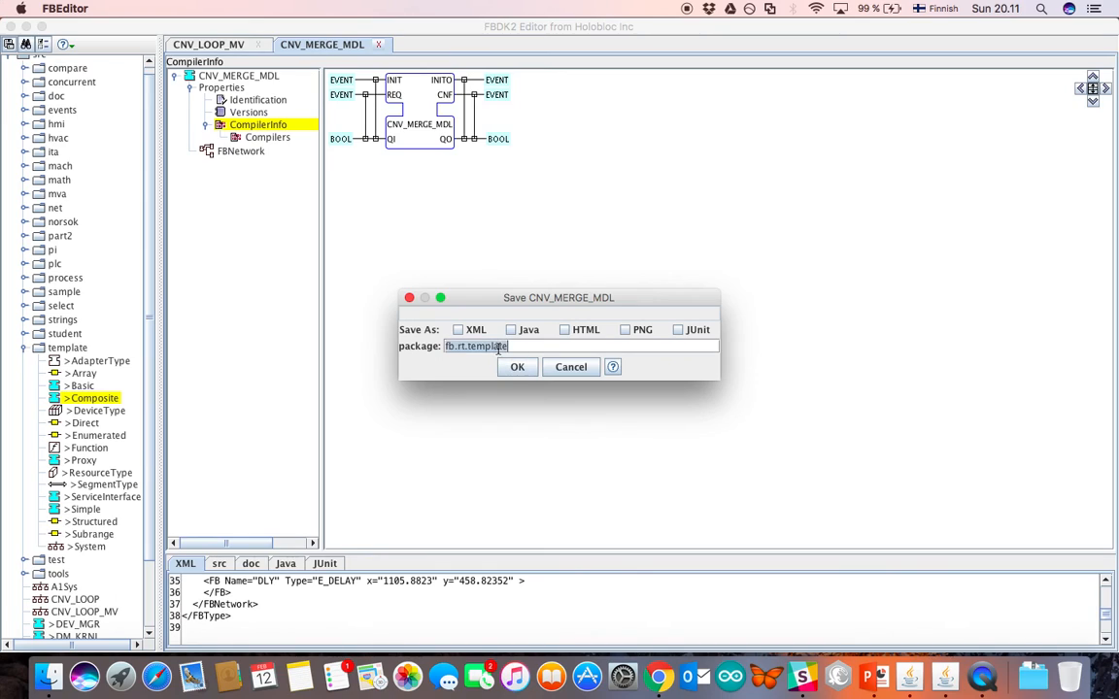
click(521, 347)
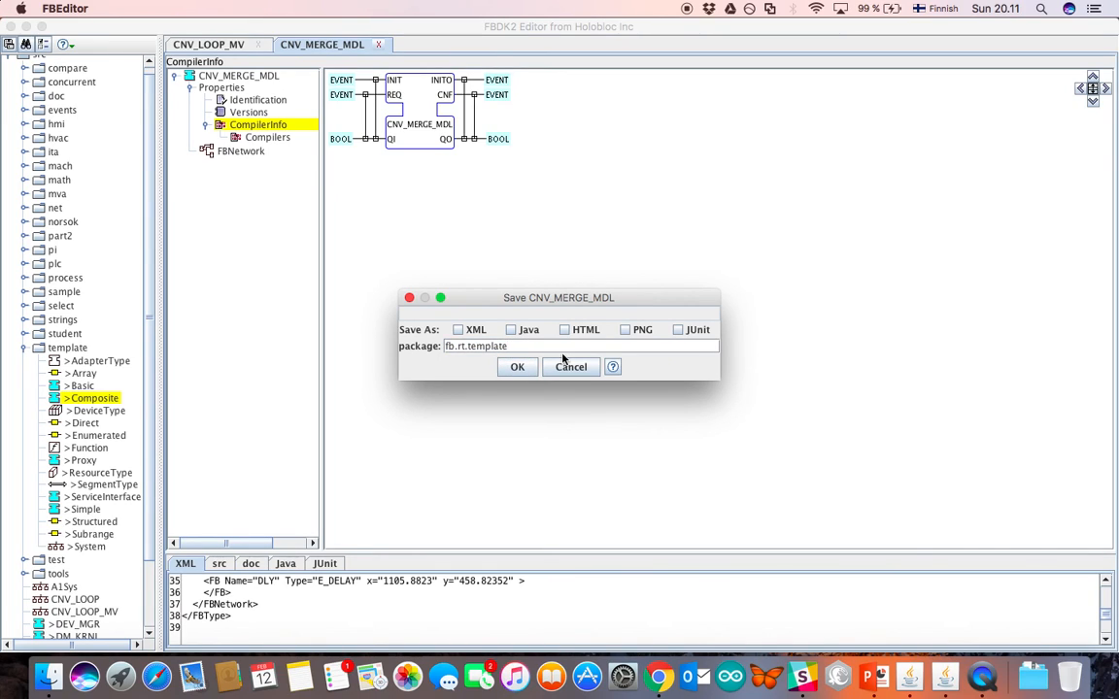
key(BackSpace)
key(BackSpace)
key(BackSpace)
key(BackSpace)
key(BackSpace)
text(studetn)
key(BackSpace)
key(BackSpace)
key(BackSpace)
text(ent)
click(515, 370)
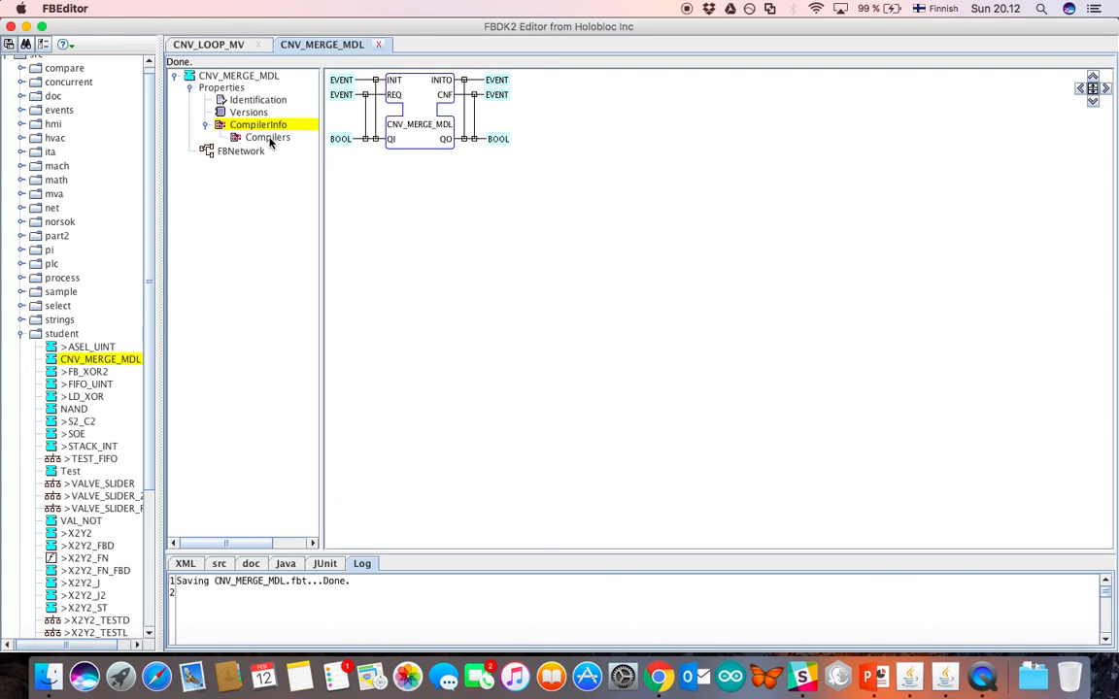
- Switch to Finder, locate editor.ini in the FBDK folder, and check which programs can open it
click(43, 685)
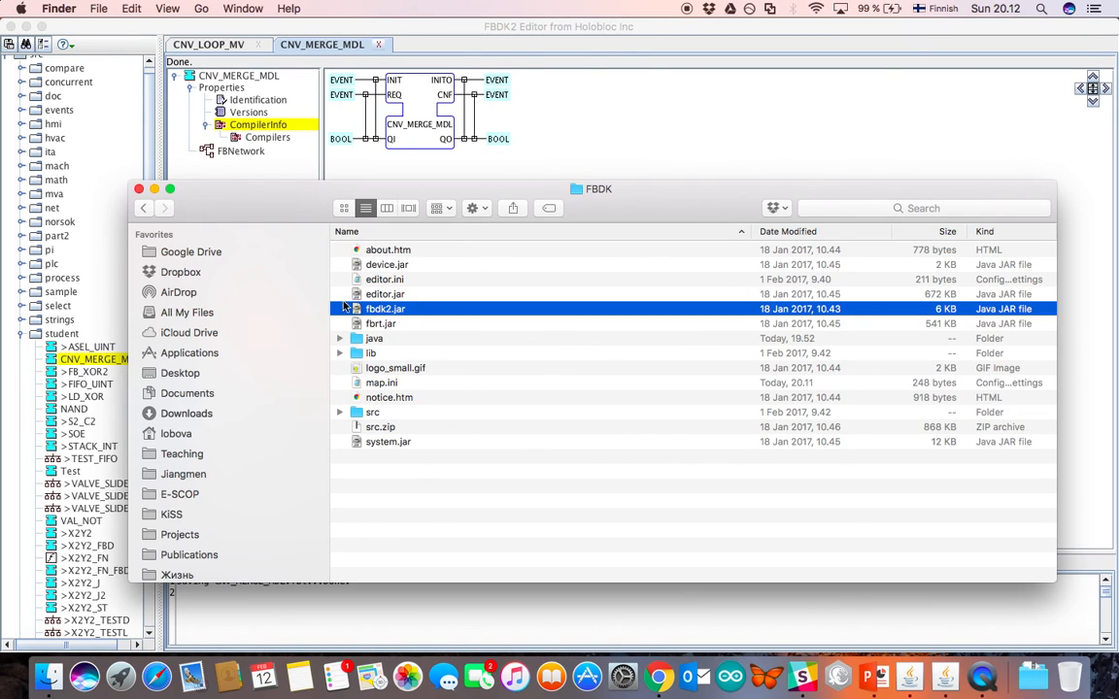
click(354, 279)
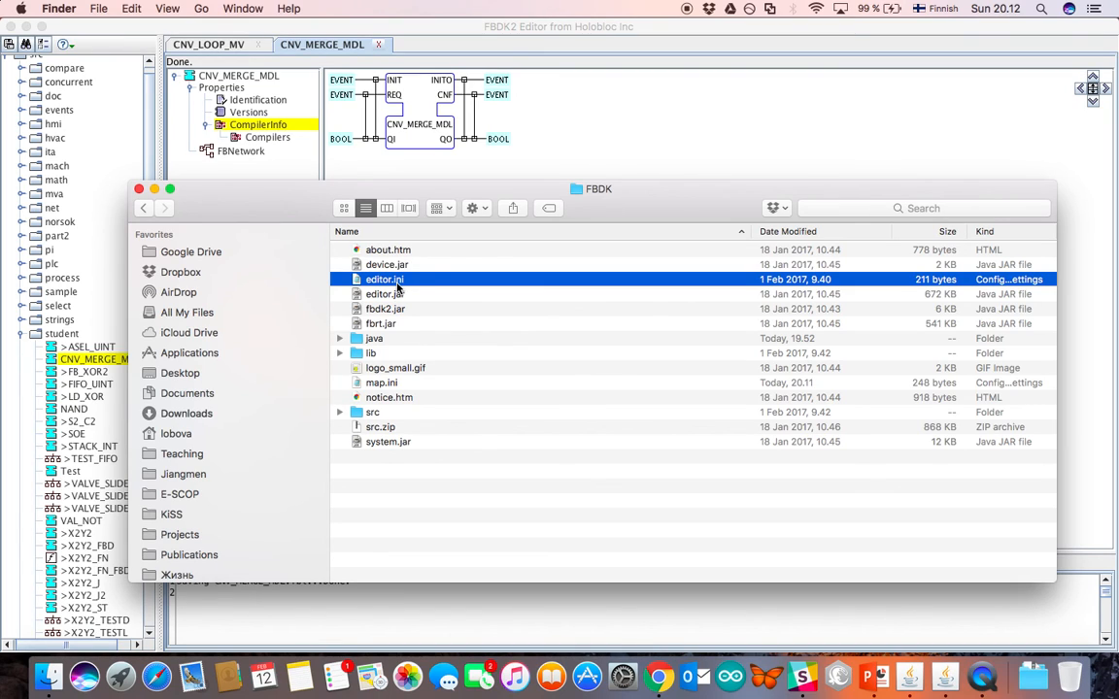
right_click(397, 286)
mouse_move(449, 311)
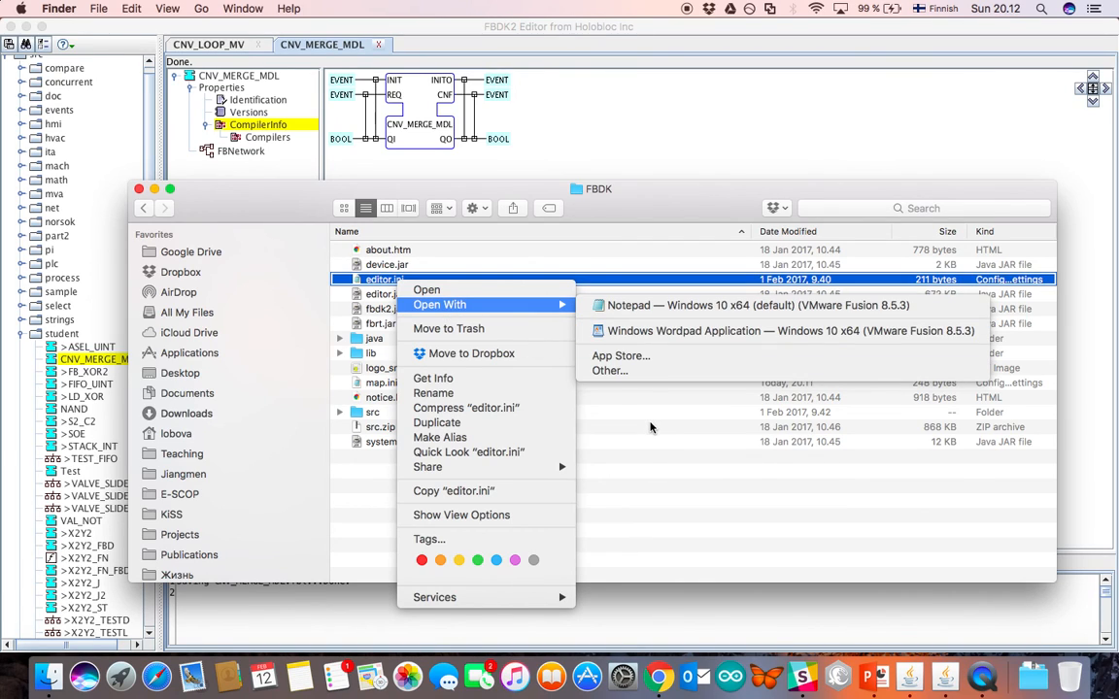
click(651, 427)
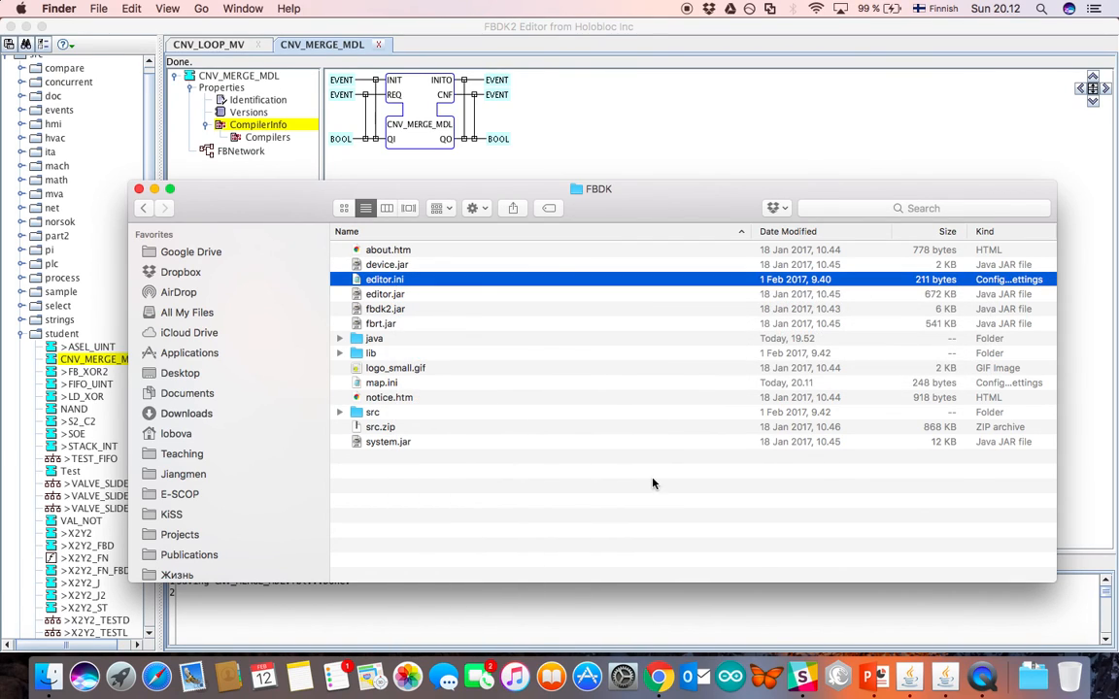
- Switch to Komodo, show editor.ini in enlarged text, and highlight the javac setting
click(832, 684)
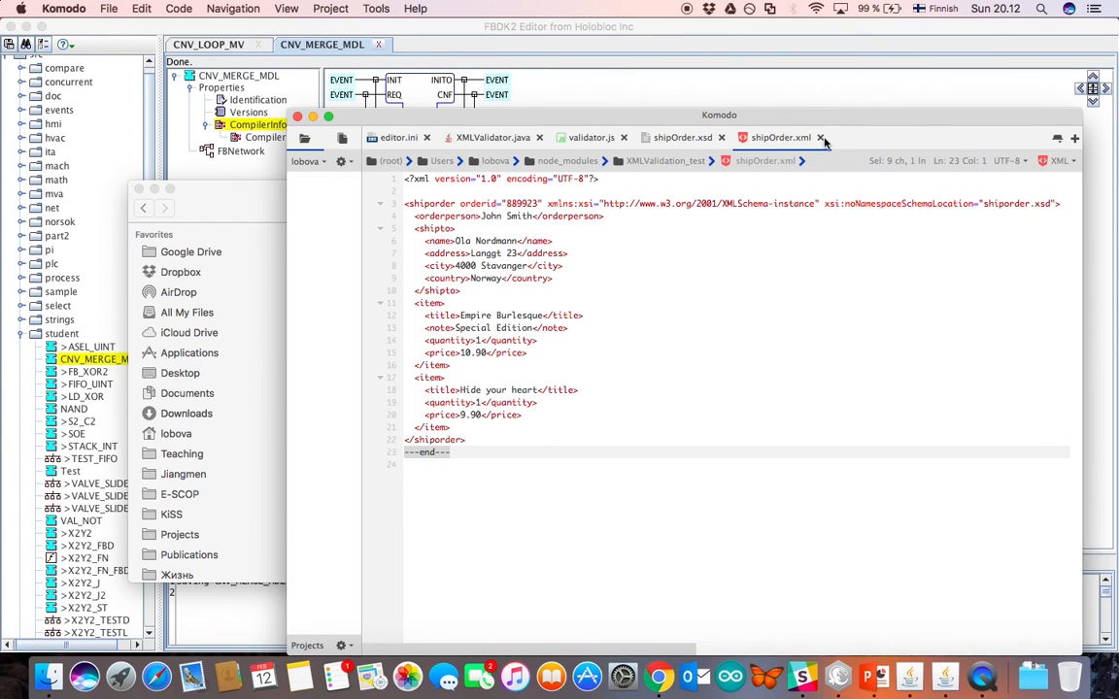
drag(540, 127, 441, 336)
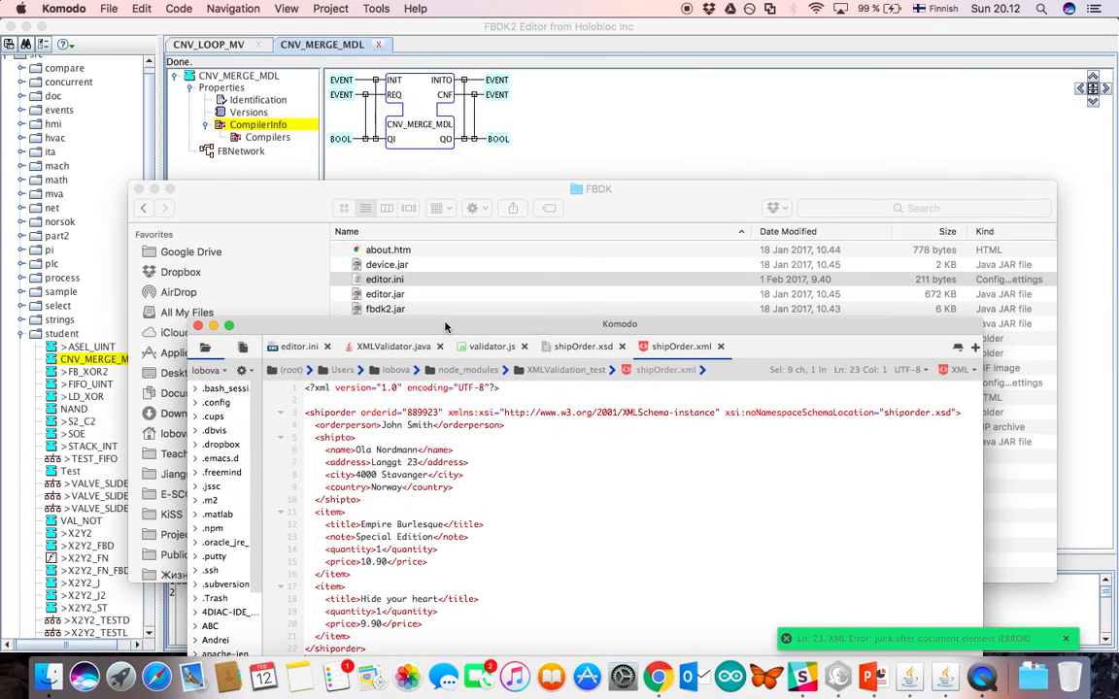
drag(588, 467, 588, 467)
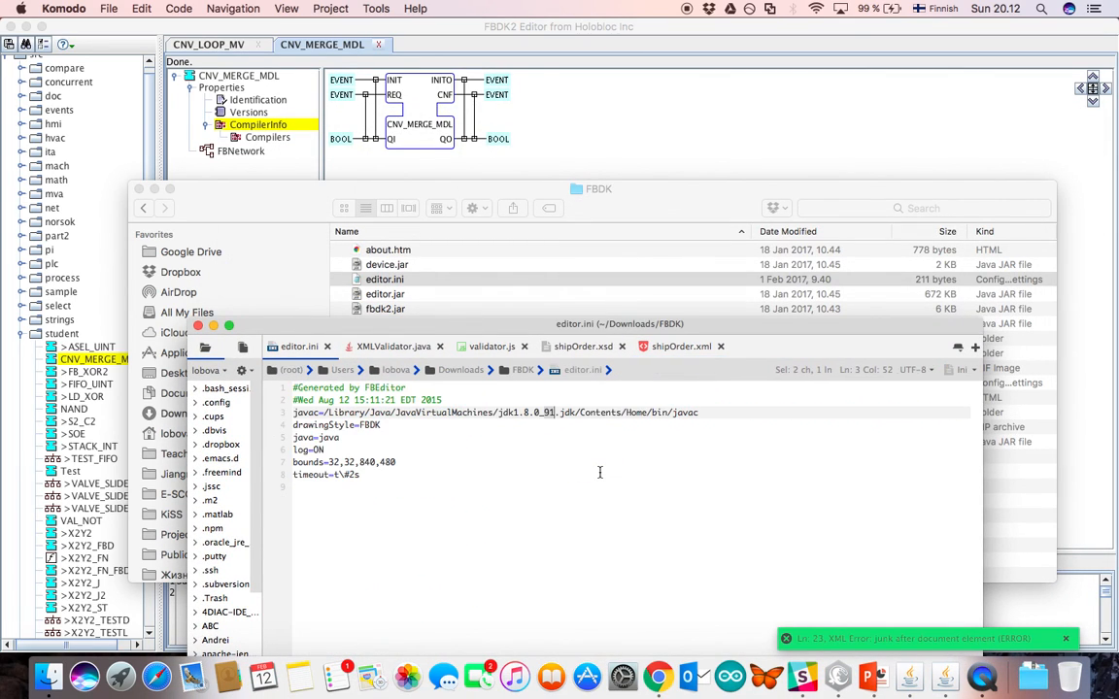
drag(684, 332, 730, 138)
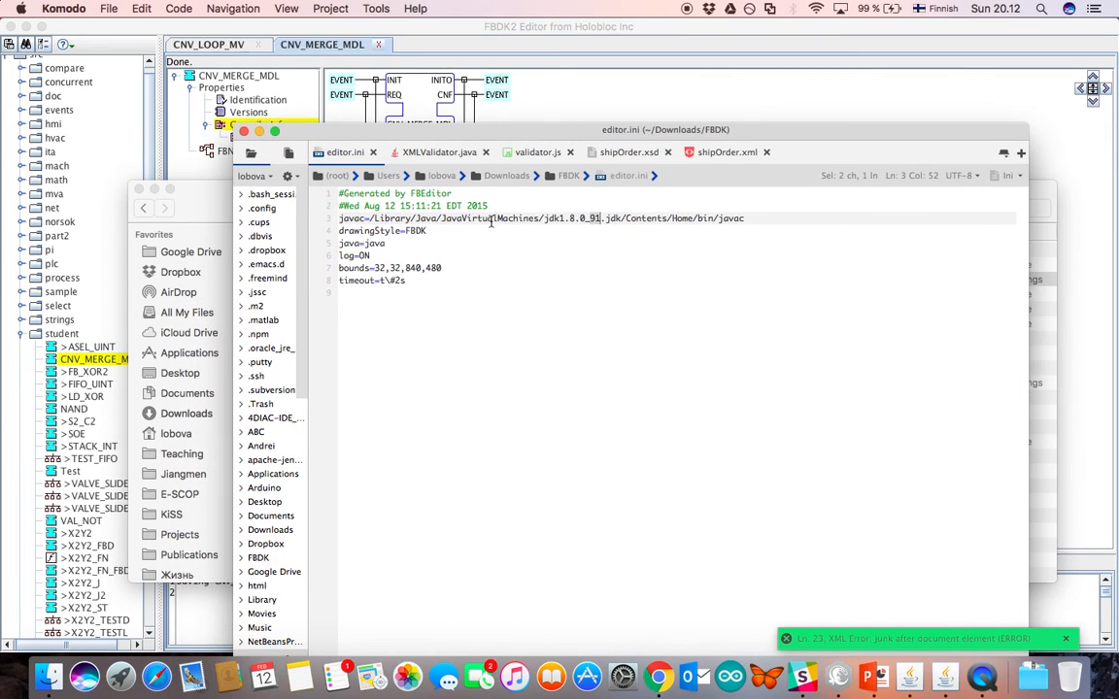
scroll(491, 221, up, 12)
scroll(492, 221, up, 2)
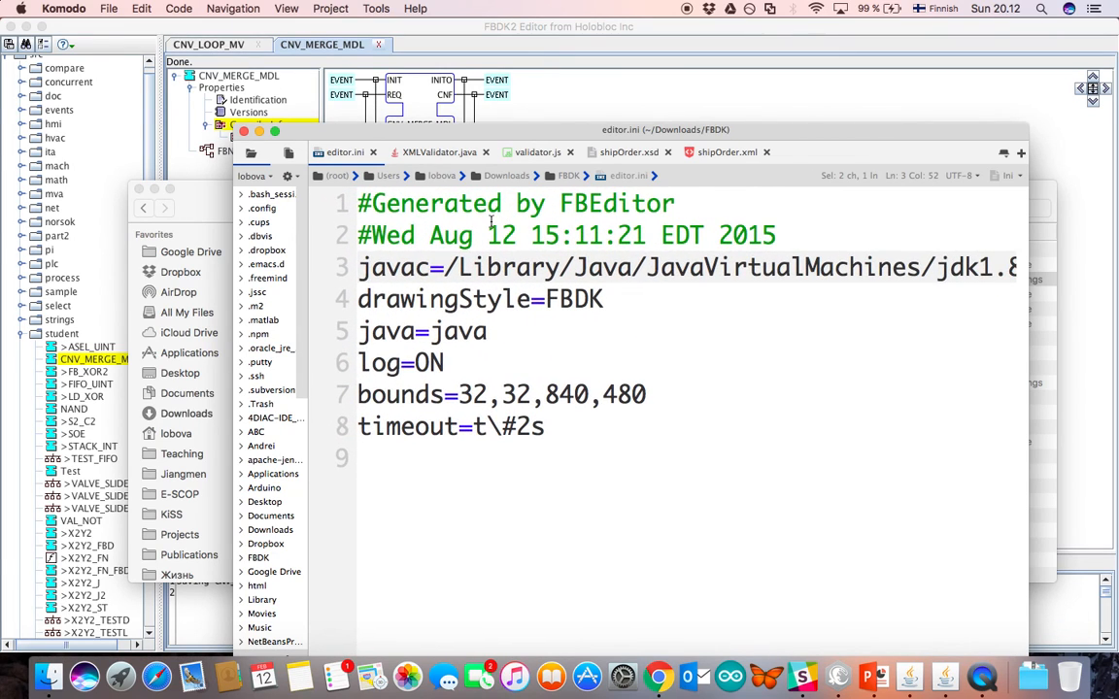
double_click(407, 267)
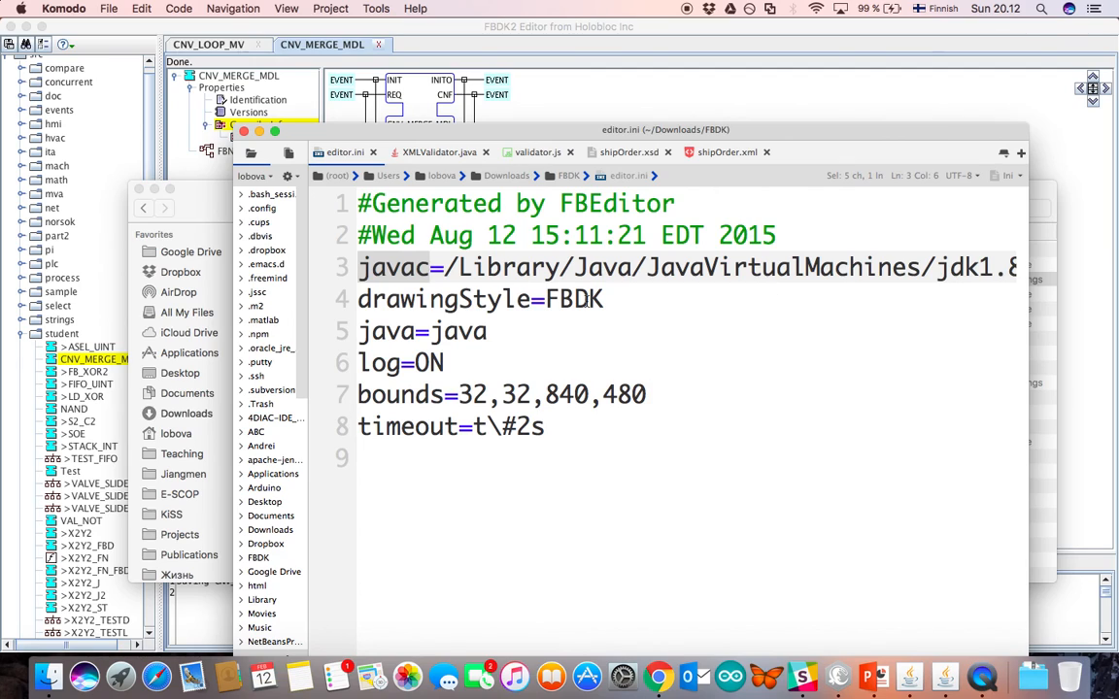
- Examine the JDK folder and version in the javac path of editor.ini
drag(444, 267, 703, 267)
scroll(972, 255, right, 5)
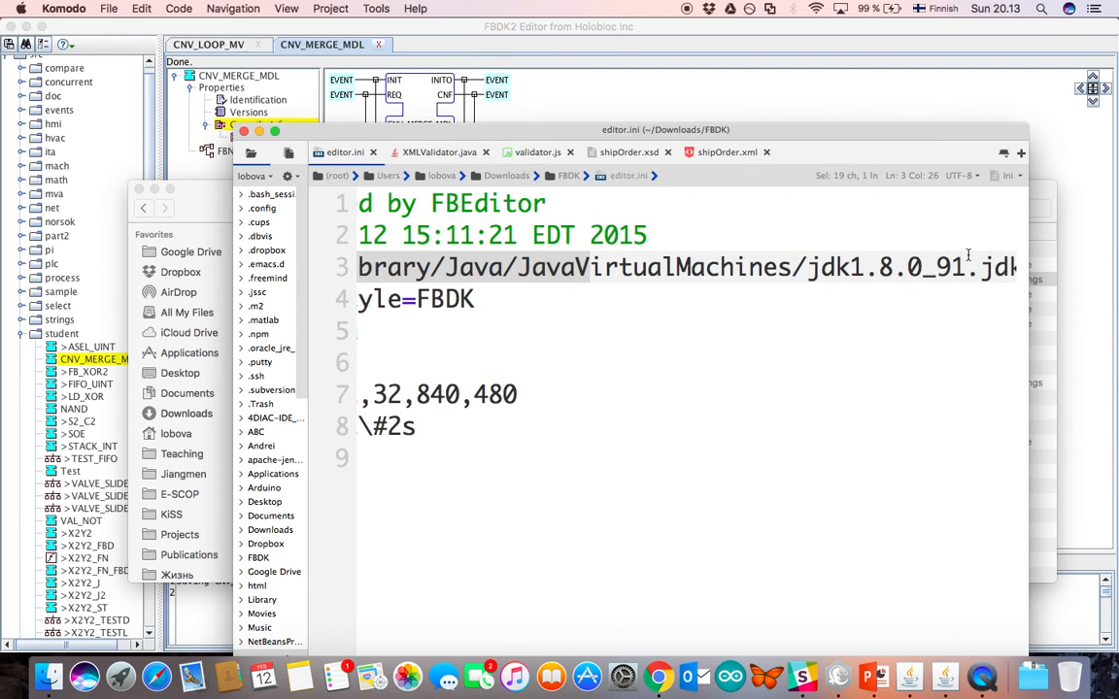
scroll(757, 279, right, 4)
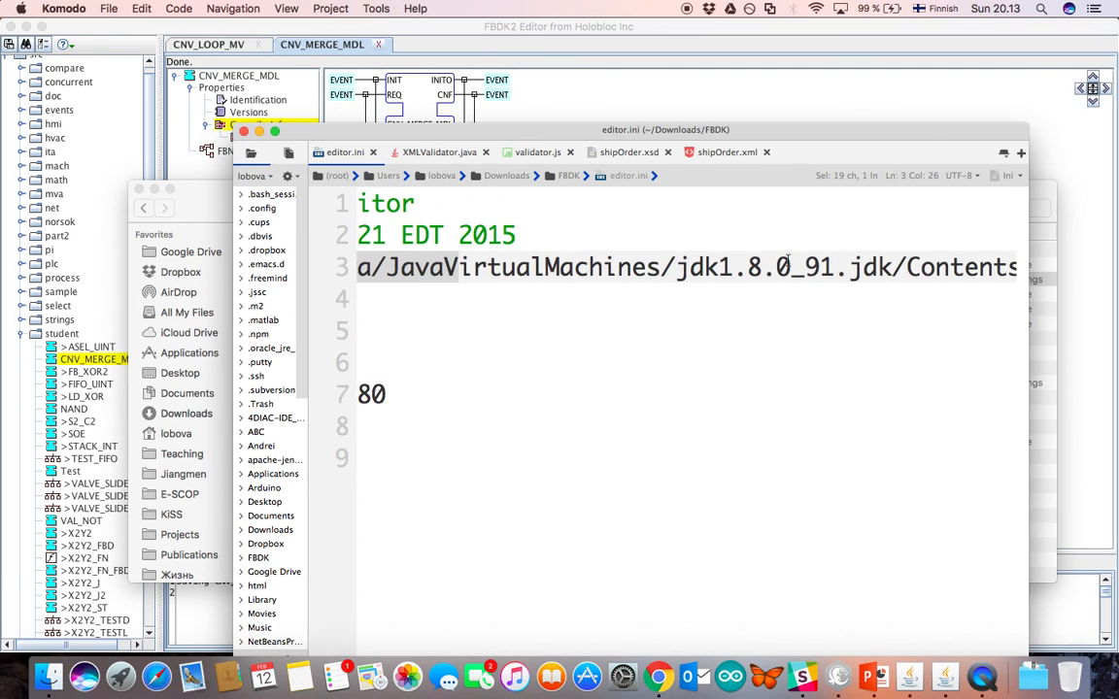
drag(806, 268, 822, 269)
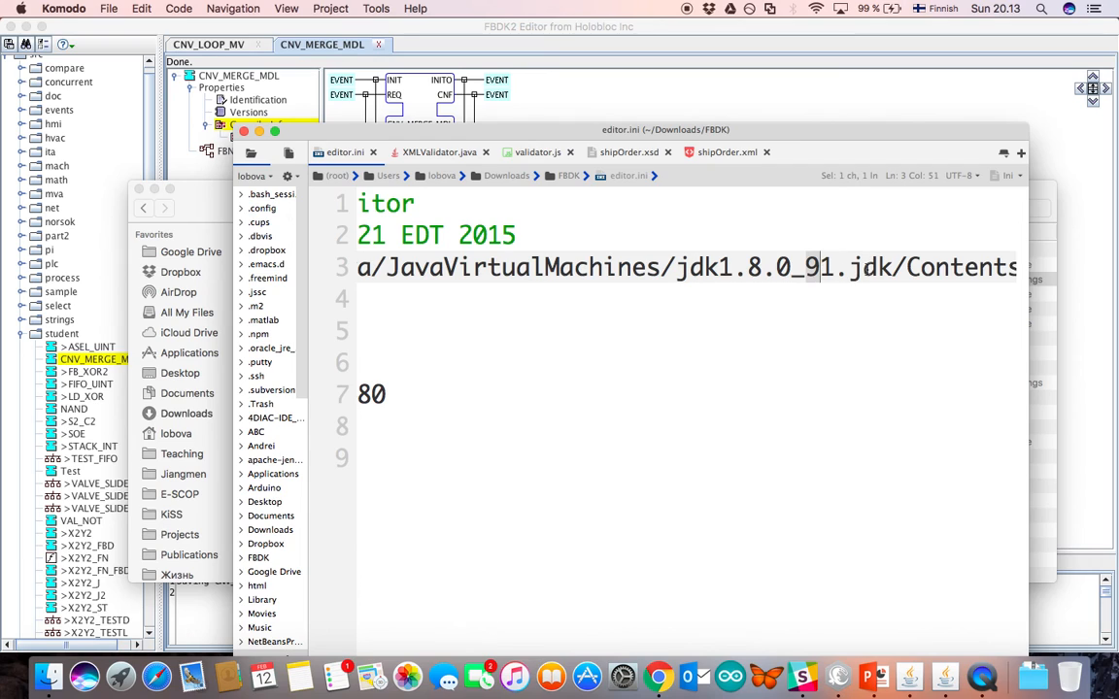
click(763, 267)
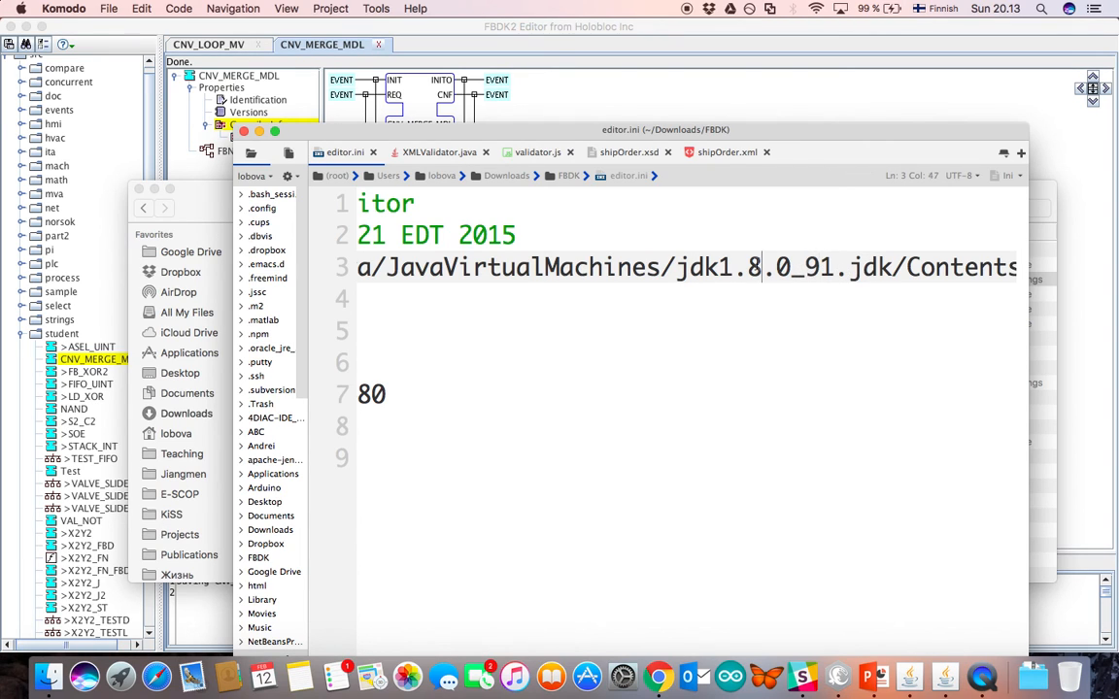
scroll(757, 267, right, 3)
scroll(757, 267, left, 5)
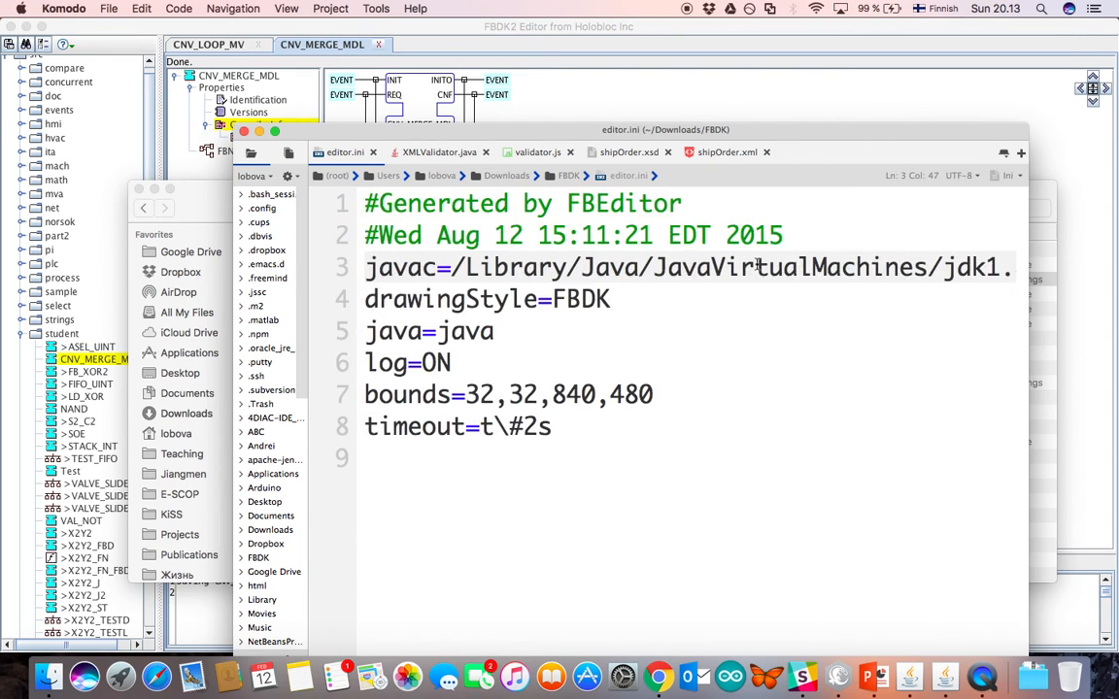
- Highlight the javac executable ending the path in editor.ini and widen the editor window to read the whole setting
scroll(757, 267, right, 6)
scroll(757, 267, right, 3)
scroll(680, 265, left, 1)
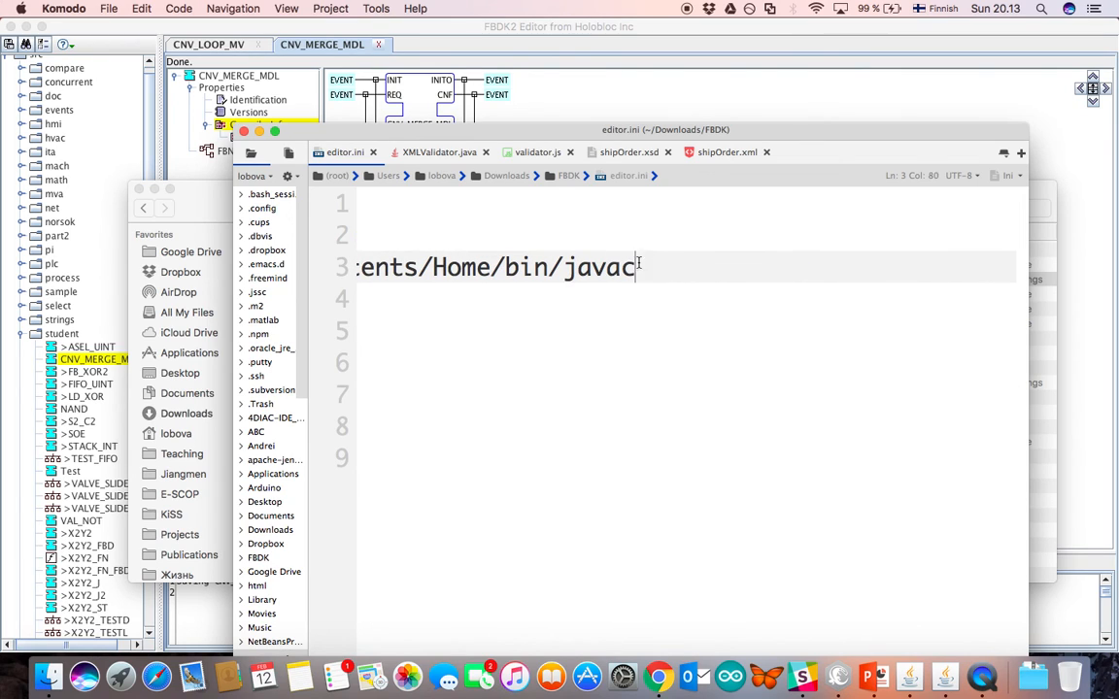
drag(636, 267, 567, 267)
scroll(569, 268, left, 5)
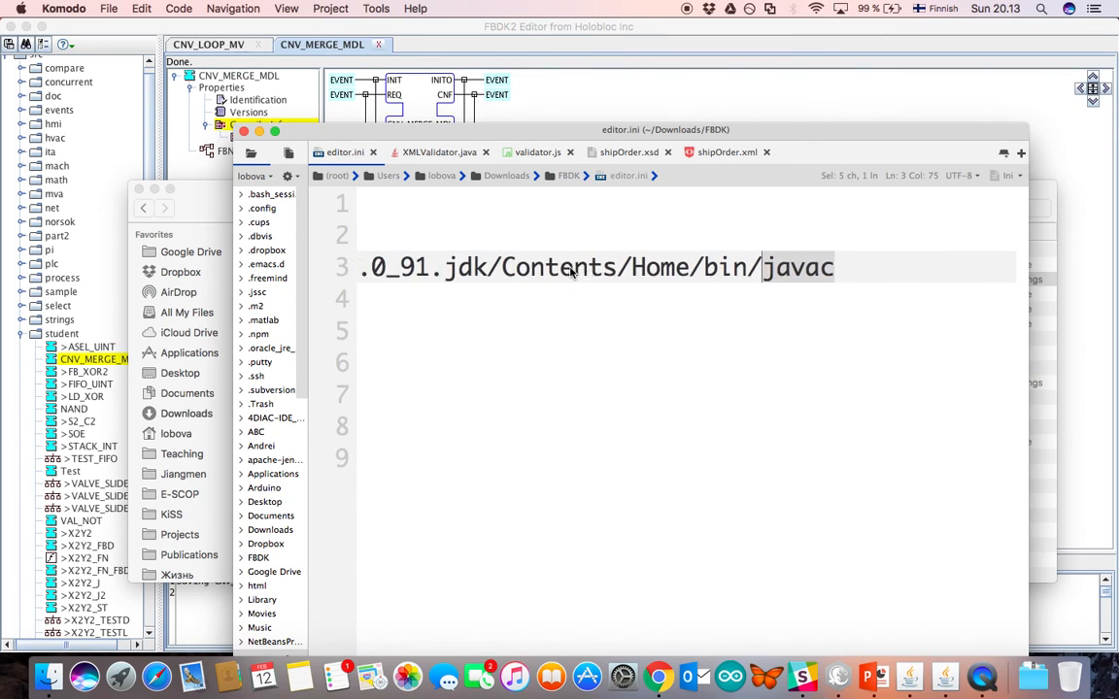
scroll(569, 268, left, 2)
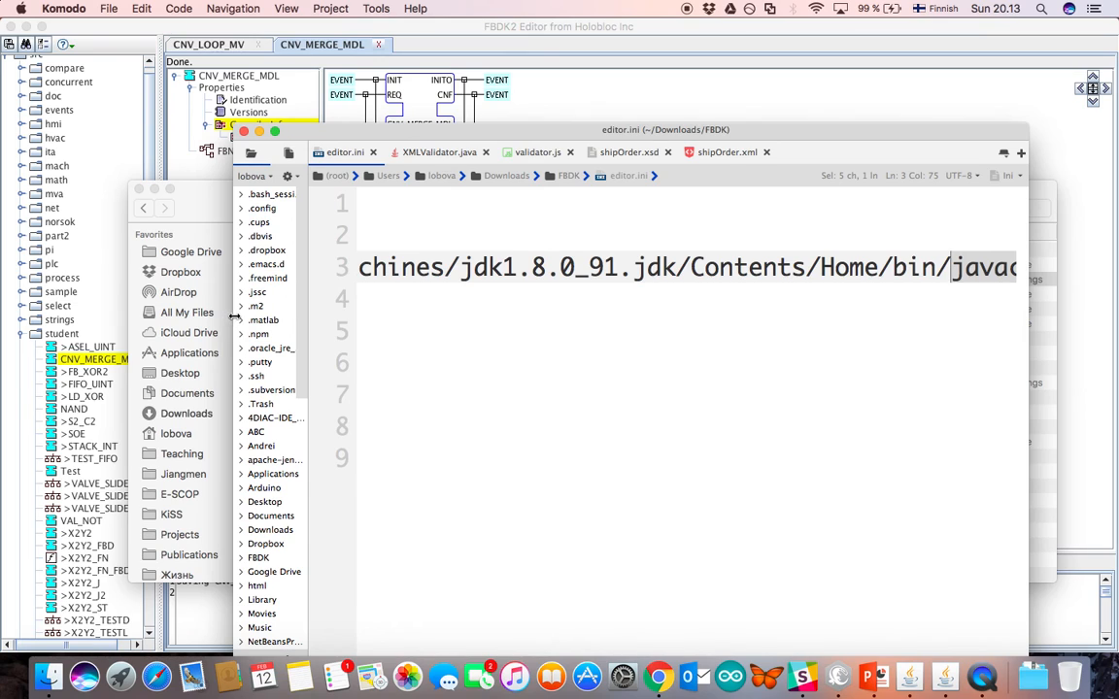
drag(233, 314, 1, 296)
scroll(386, 372, left, 5)
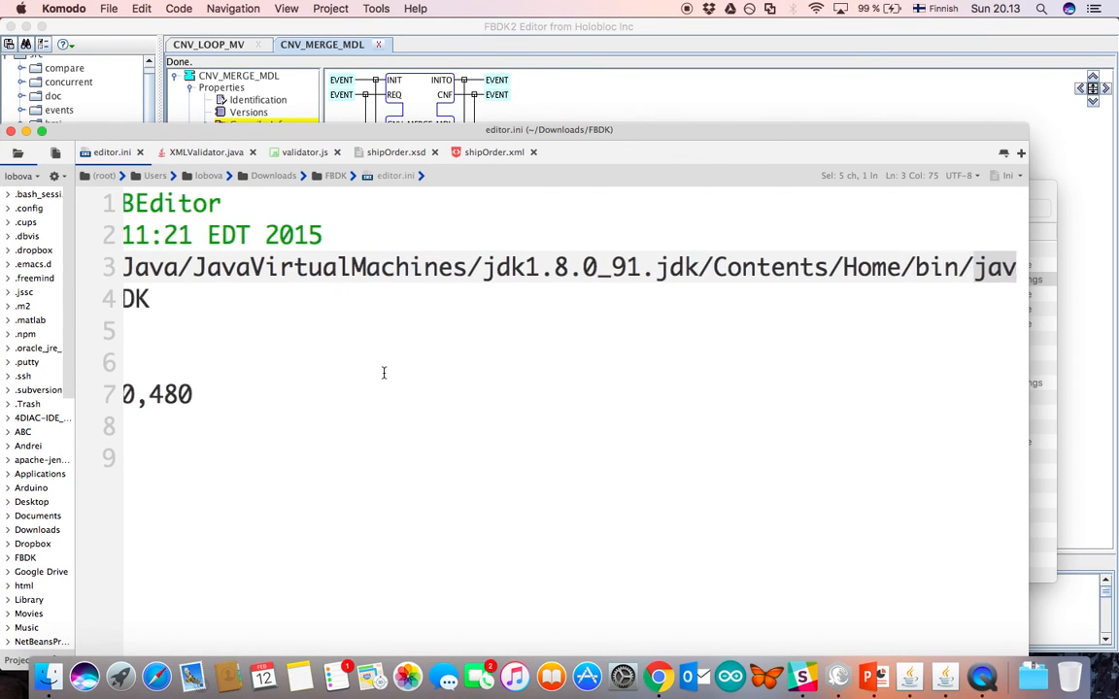
scroll(383, 372, left, 3)
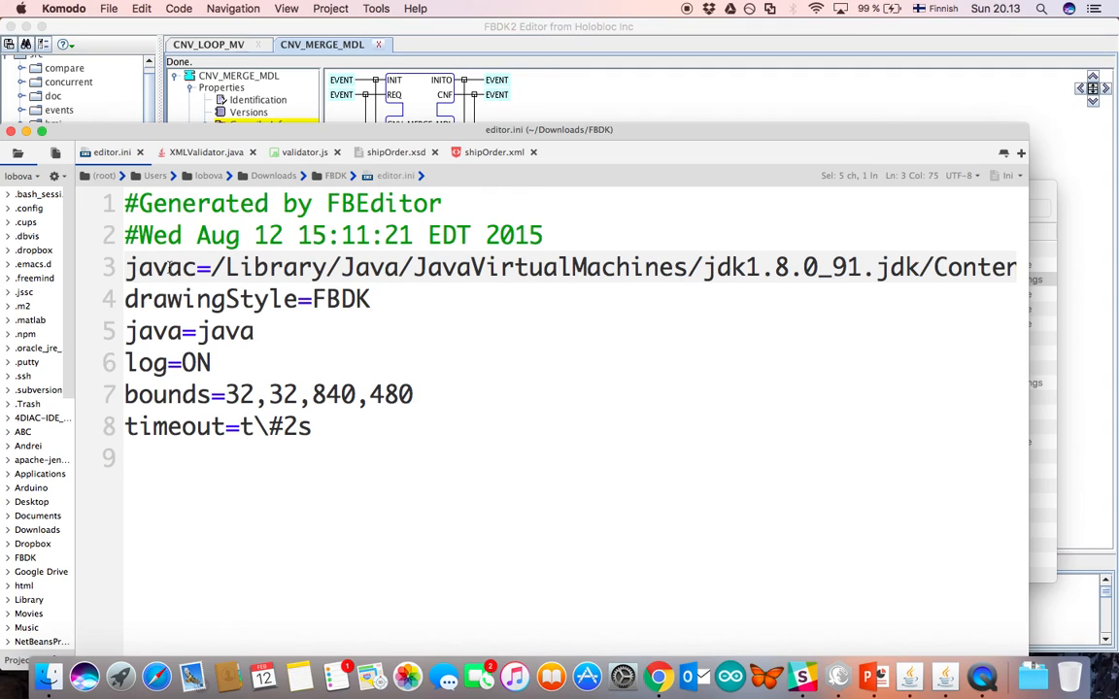
- Close editor.ini, dismiss the crash report, and switch back to the FBDK editor
click(11, 131)
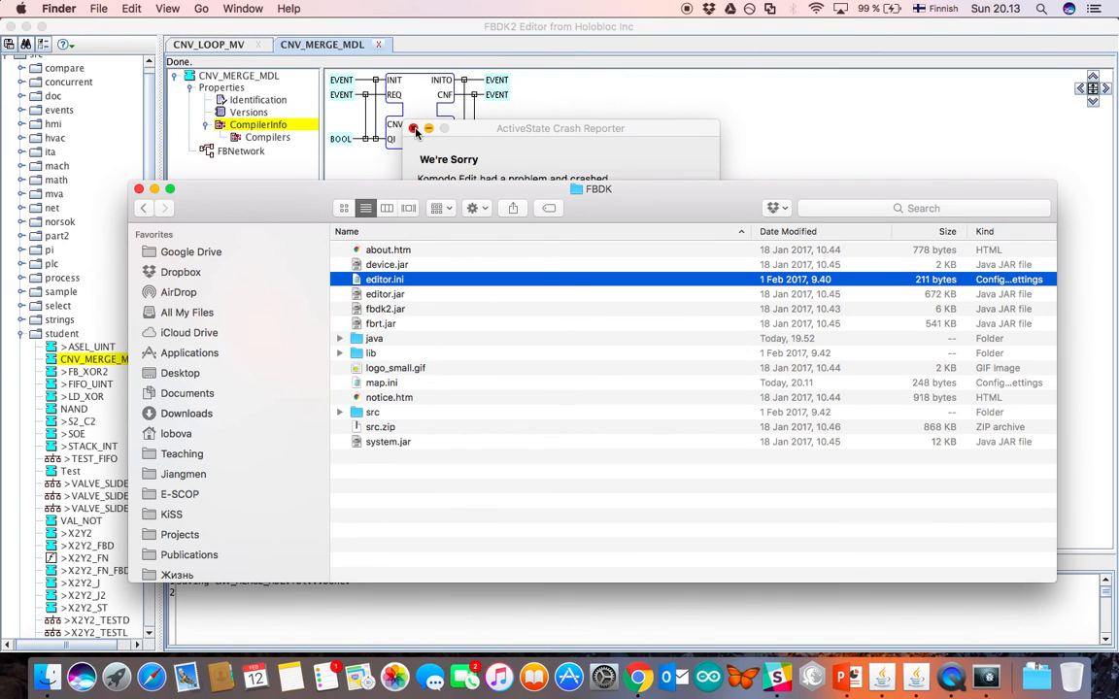
click(430, 129)
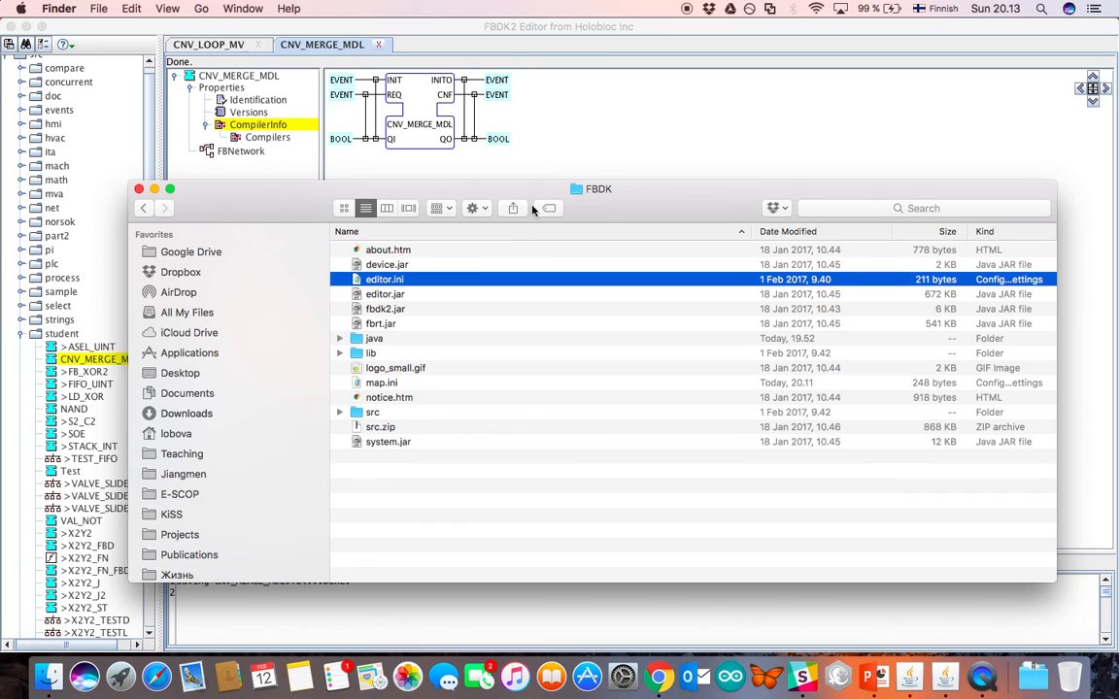
click(605, 170)
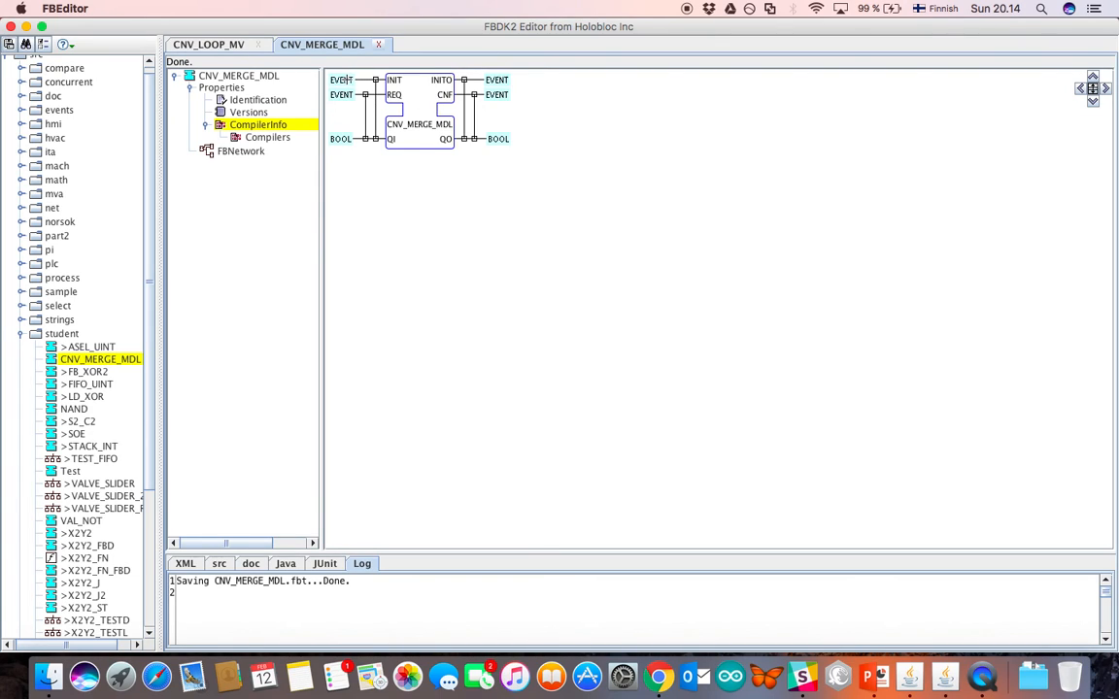
- Delete the INIT event input and the INITO event output from the CNV_MERGE_MDL interface
right_click(347, 80)
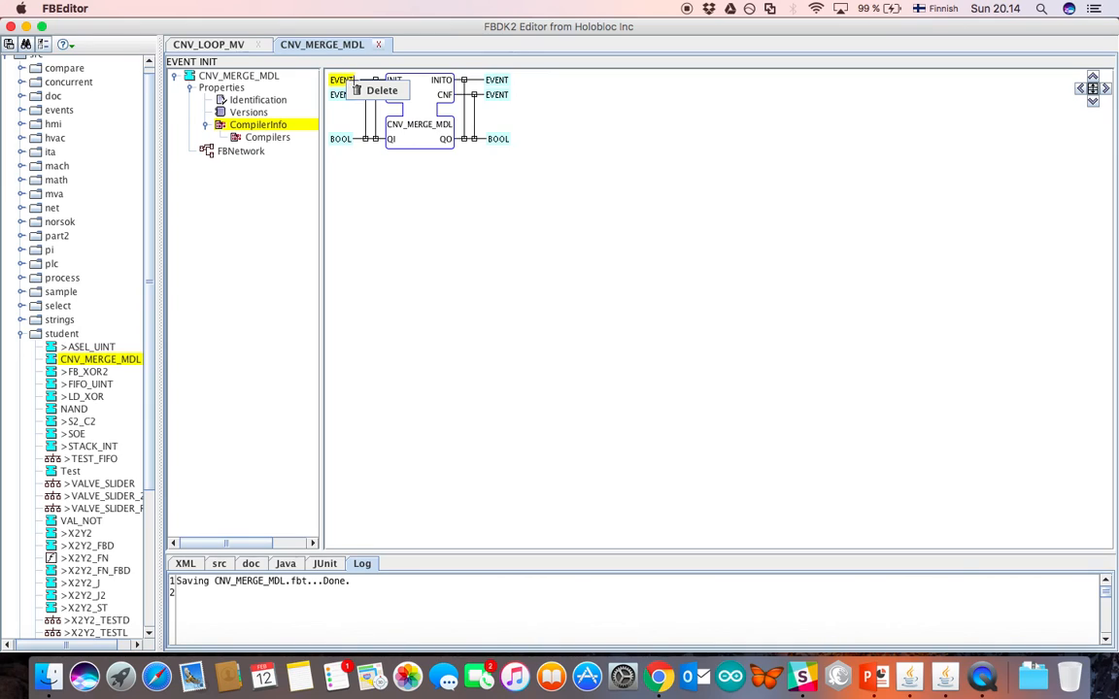
click(375, 92)
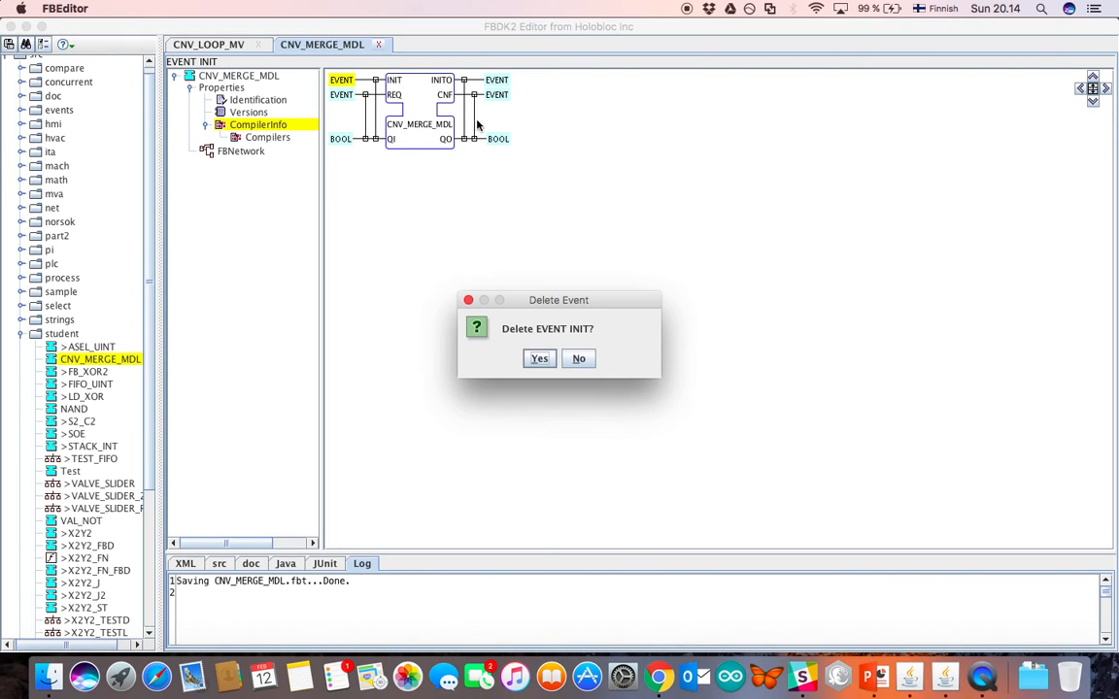
click(536, 359)
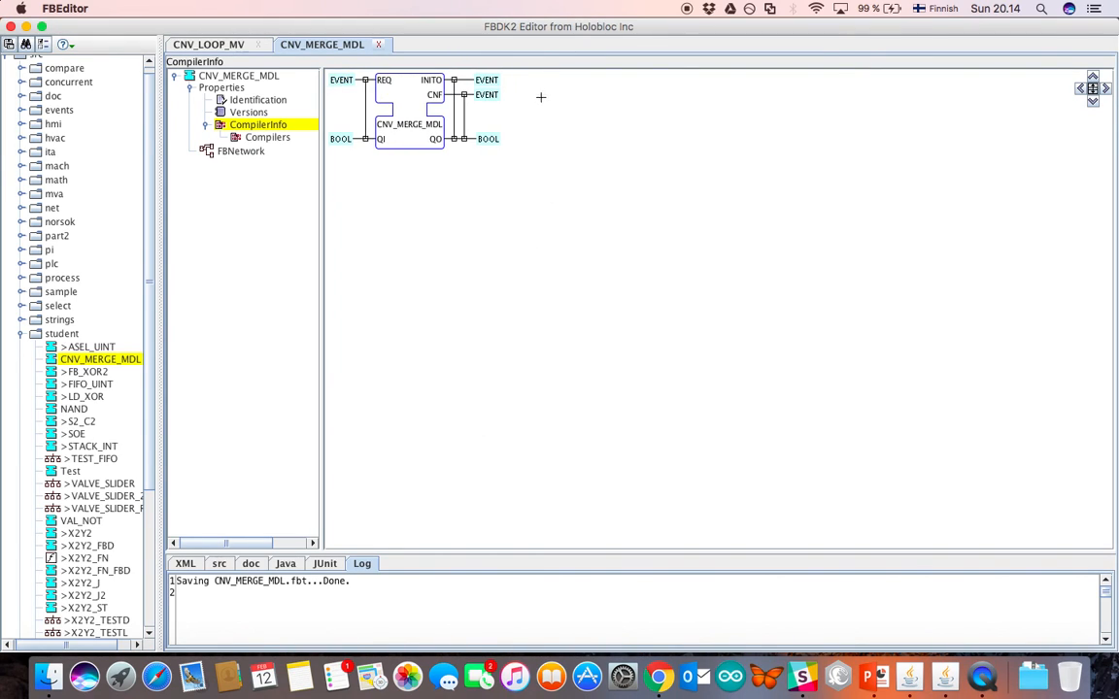
right_click(486, 80)
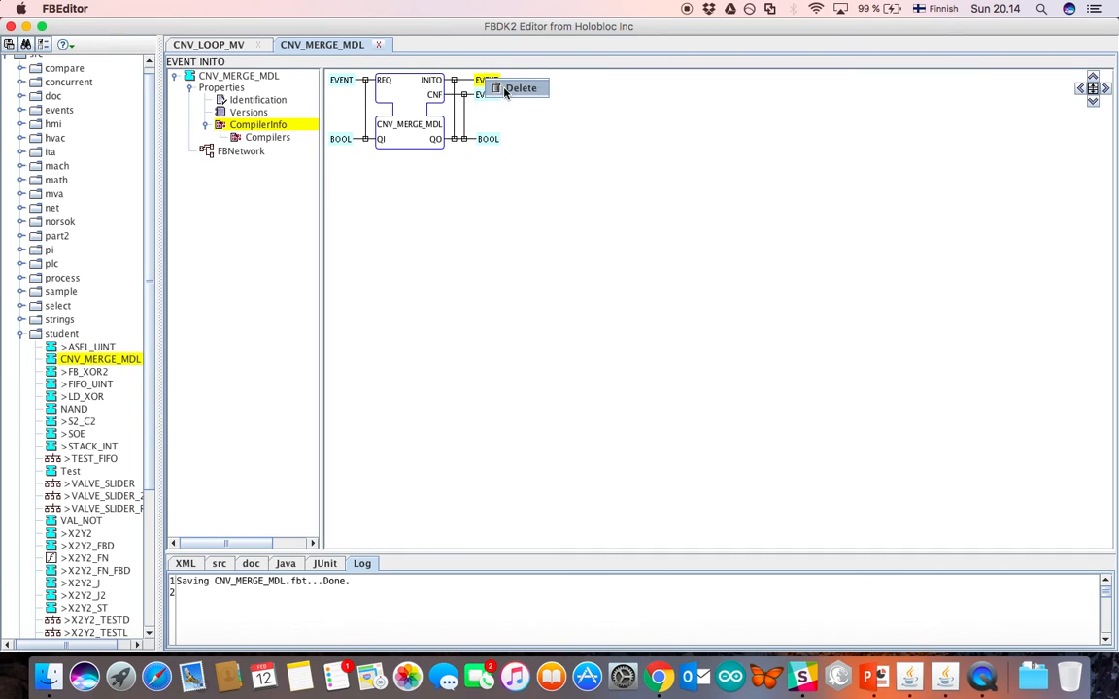
click(515, 89)
click(537, 358)
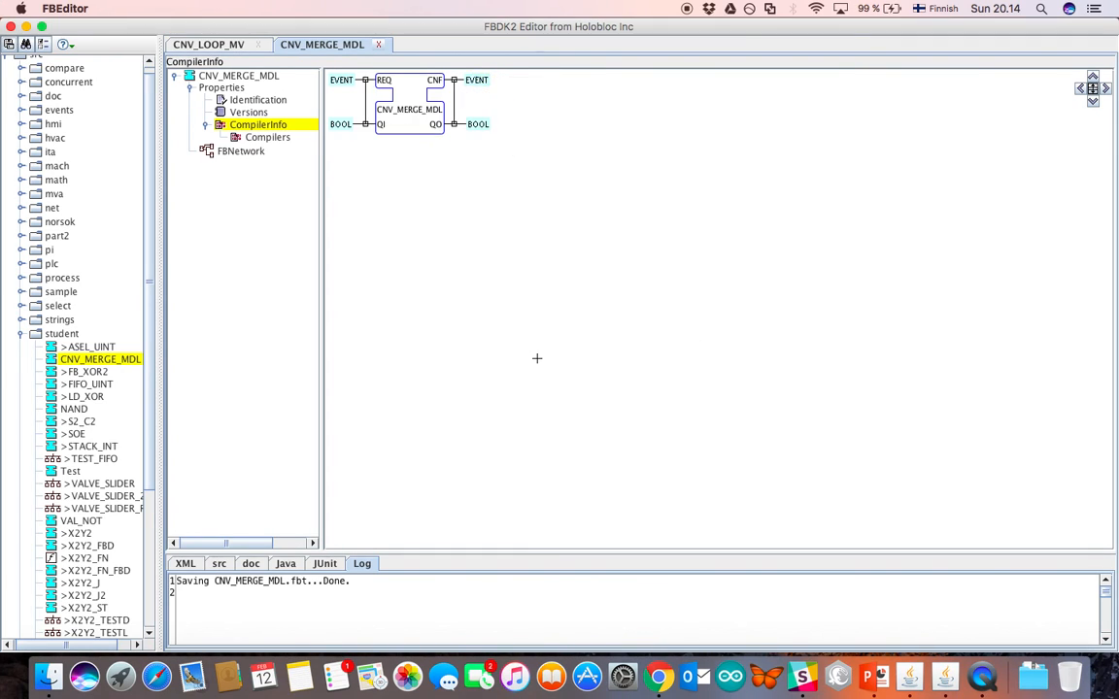
- Delete the QO output variable and the QI input variable from the CNV_MERGE_MDL interface
right_click(479, 125)
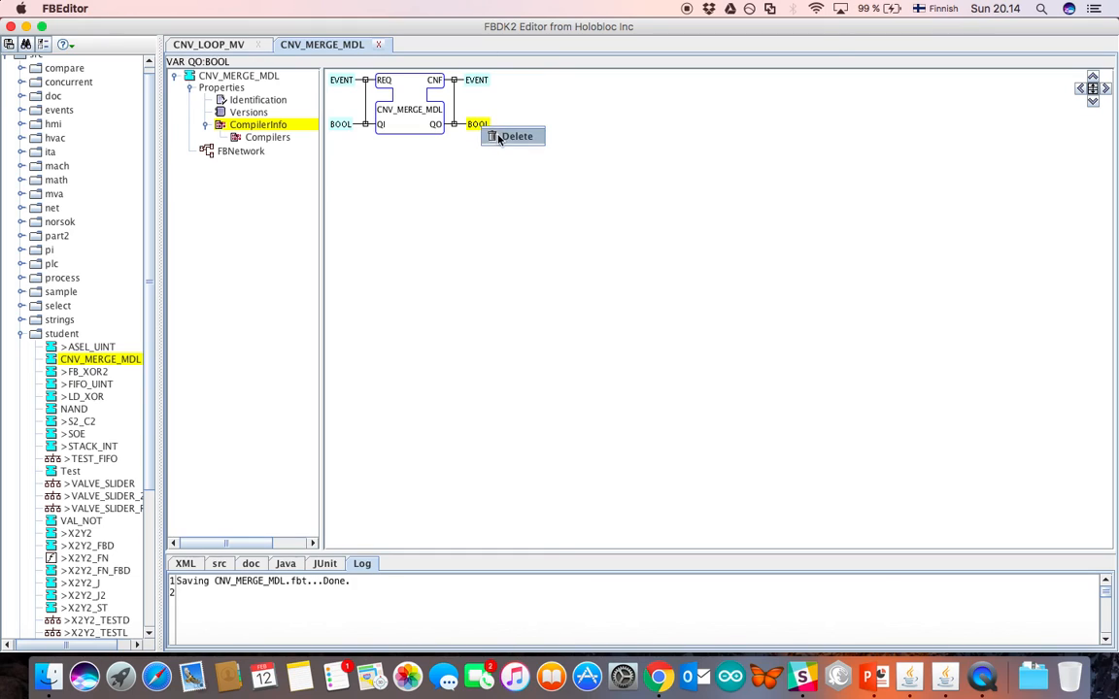
click(501, 137)
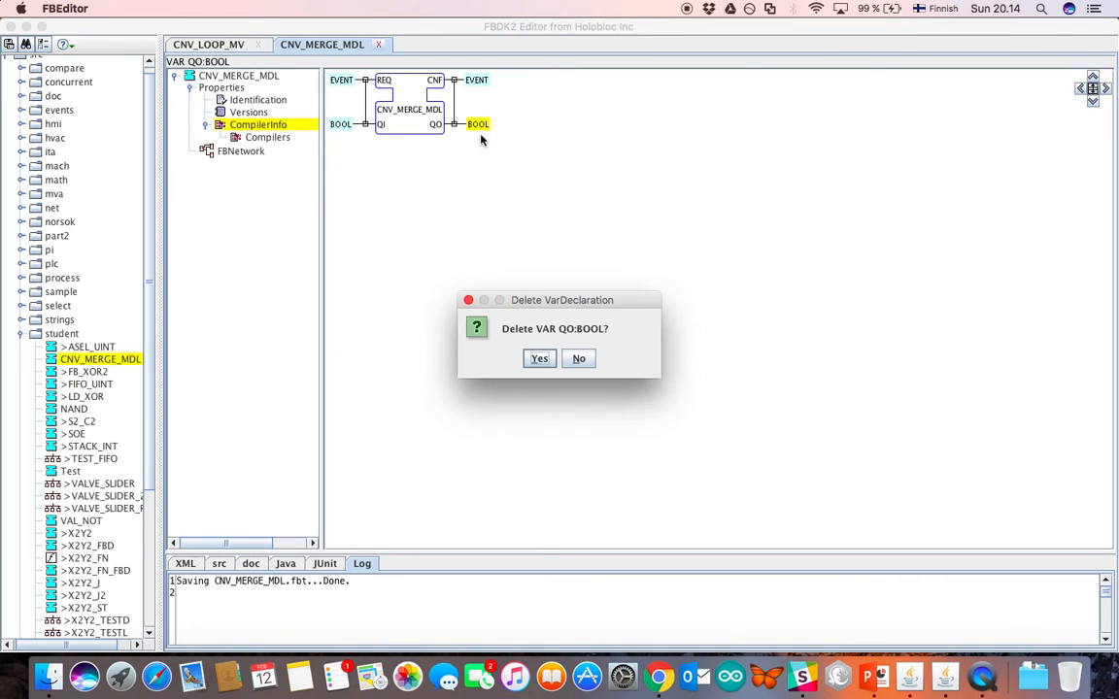
click(537, 358)
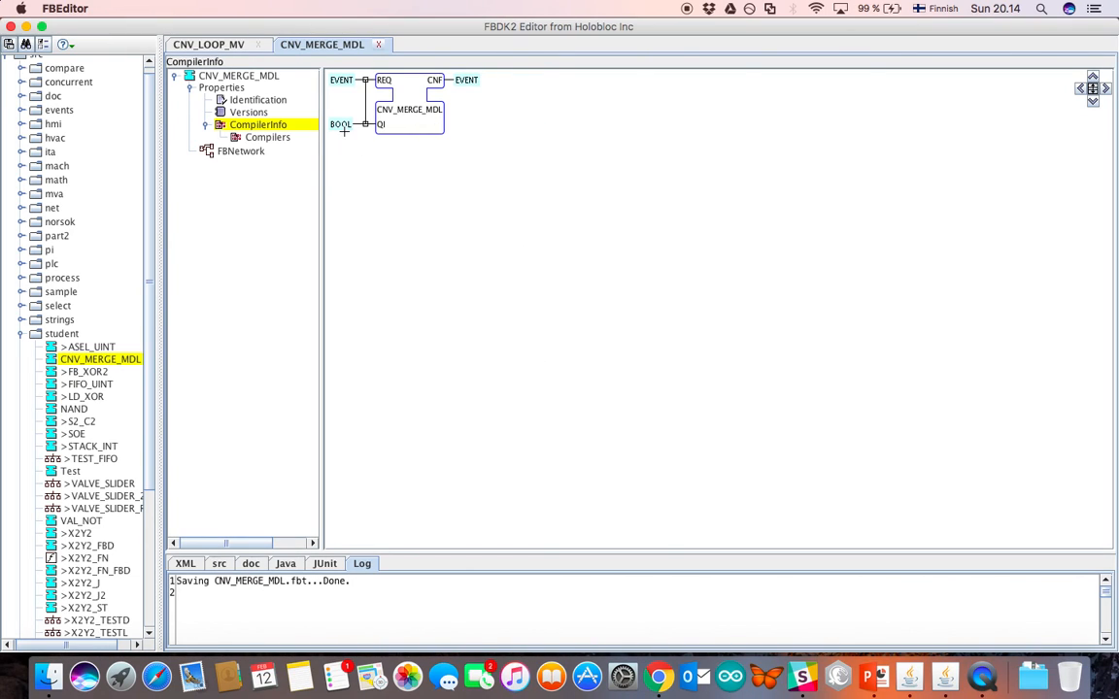
right_click(342, 126)
click(363, 139)
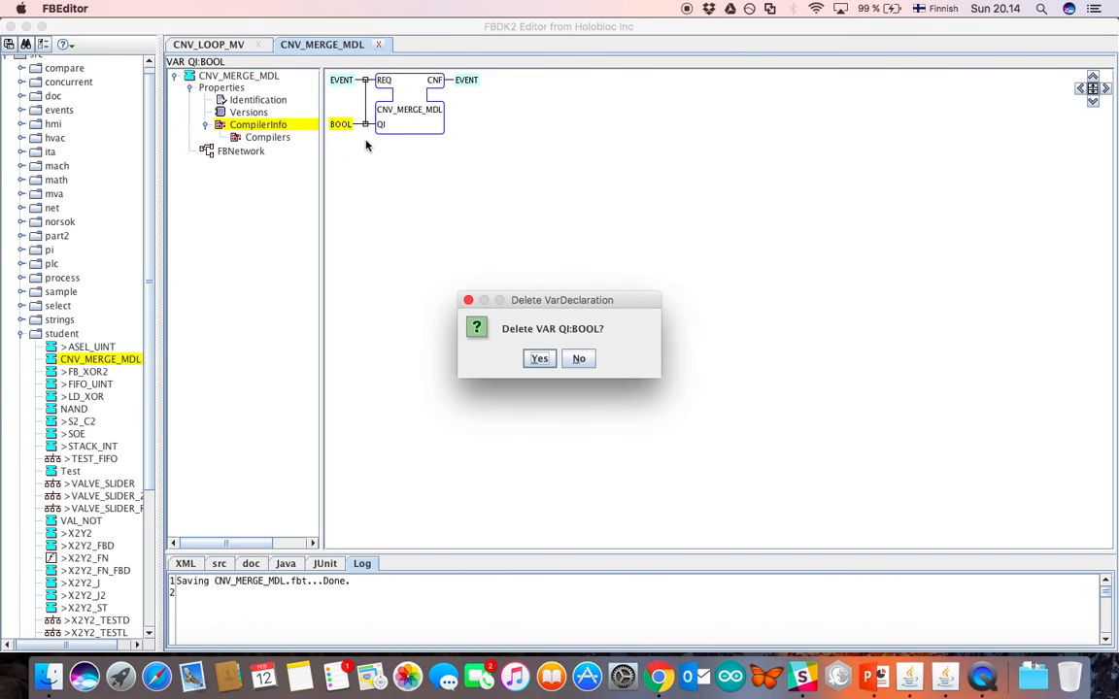
click(535, 356)
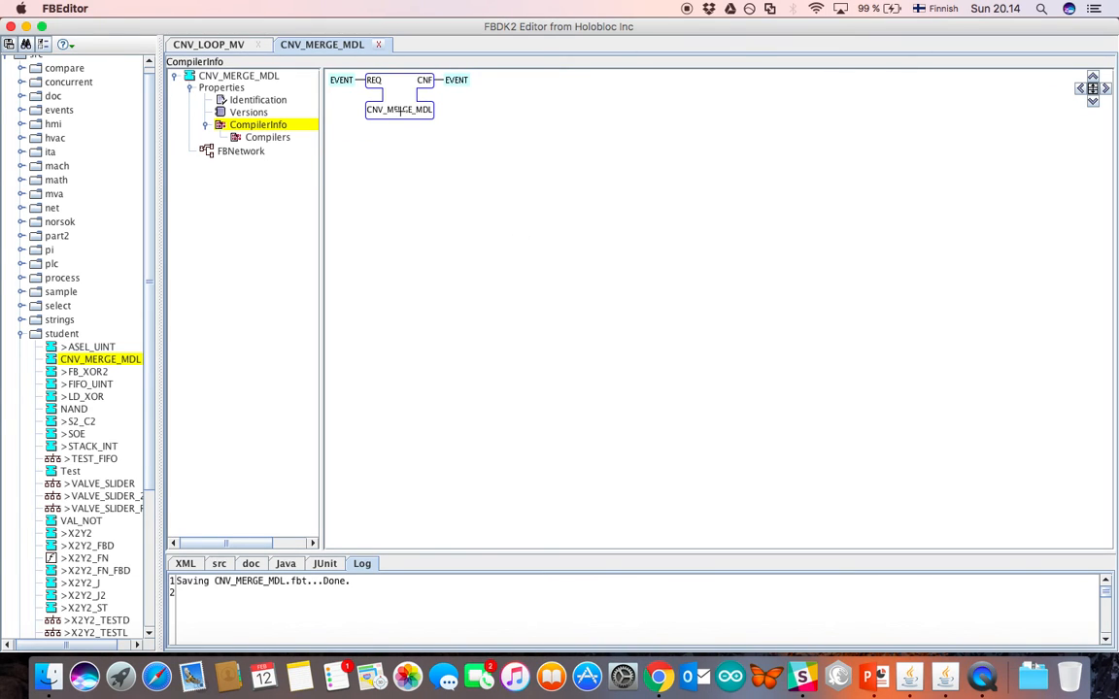
right_click(401, 113)
mouse_move(422, 124)
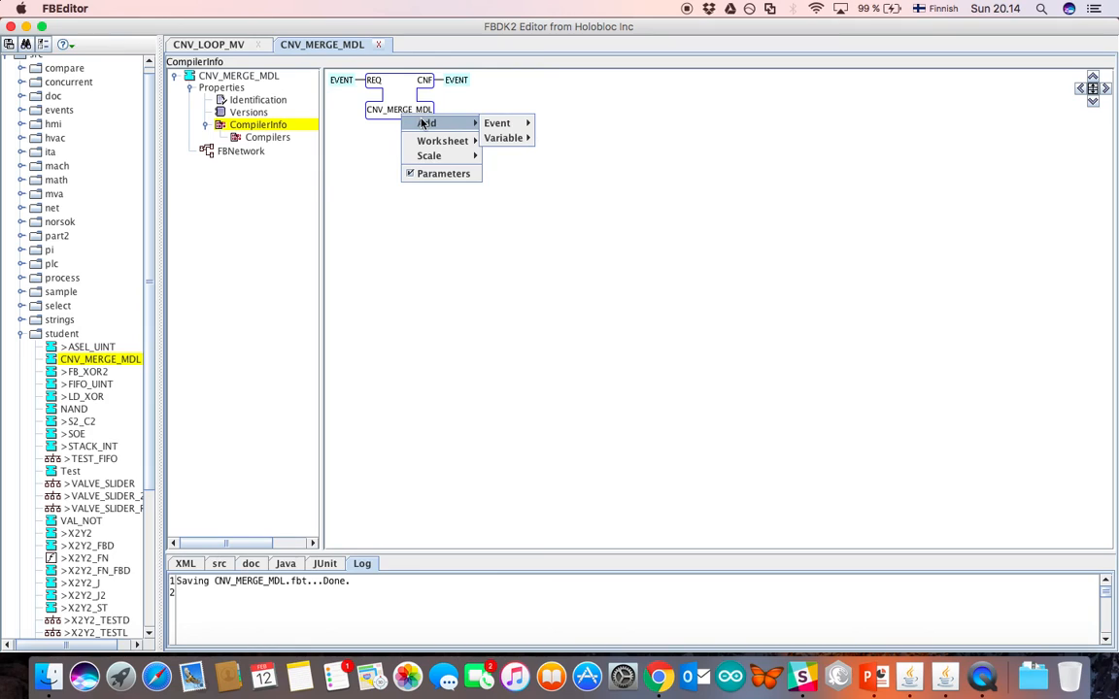
click(359, 97)
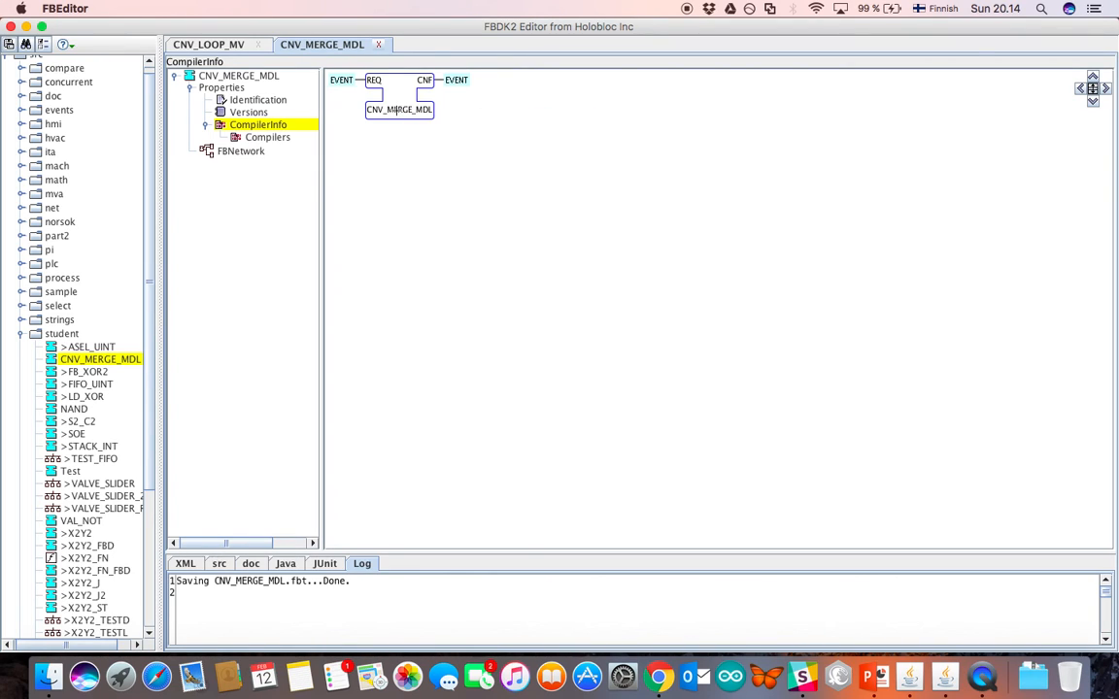
- Add a BOOL input variable named IN_CNV_M to CNV_MERGE_MDL
right_click(396, 110)
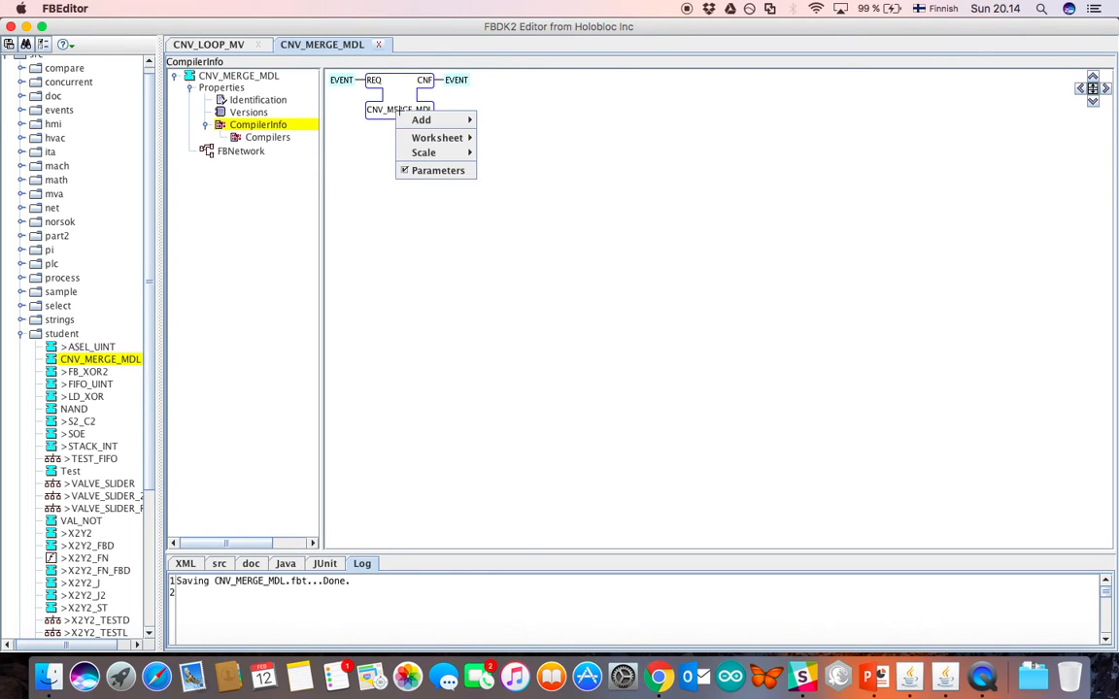
mouse_move(420, 119)
mouse_move(490, 123)
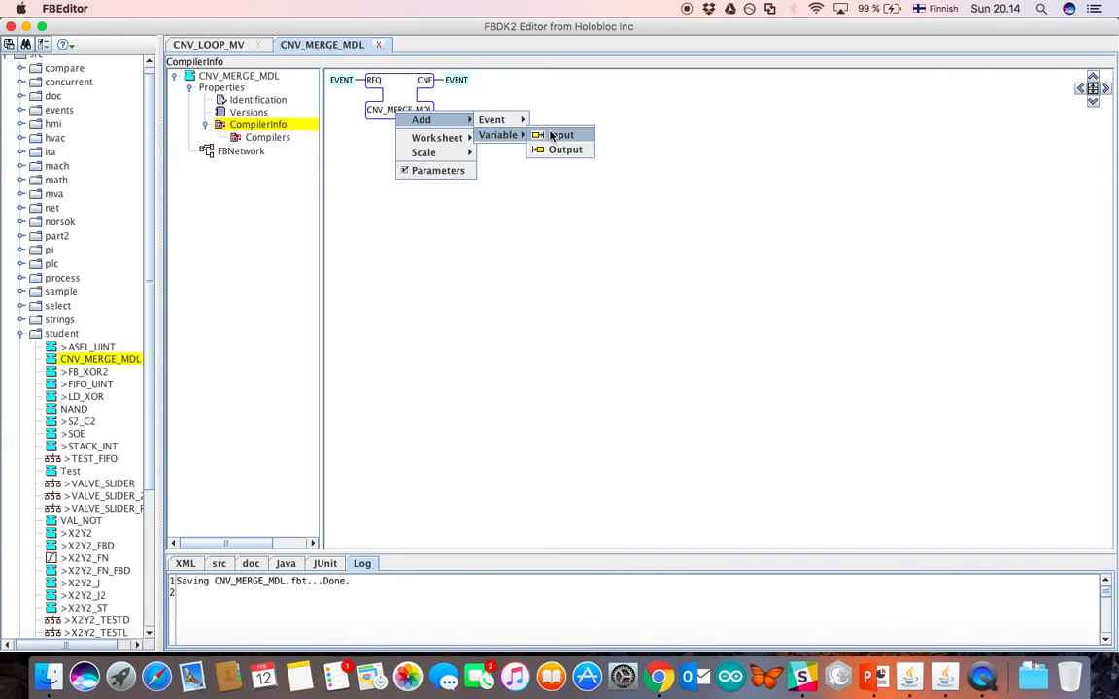
click(550, 135)
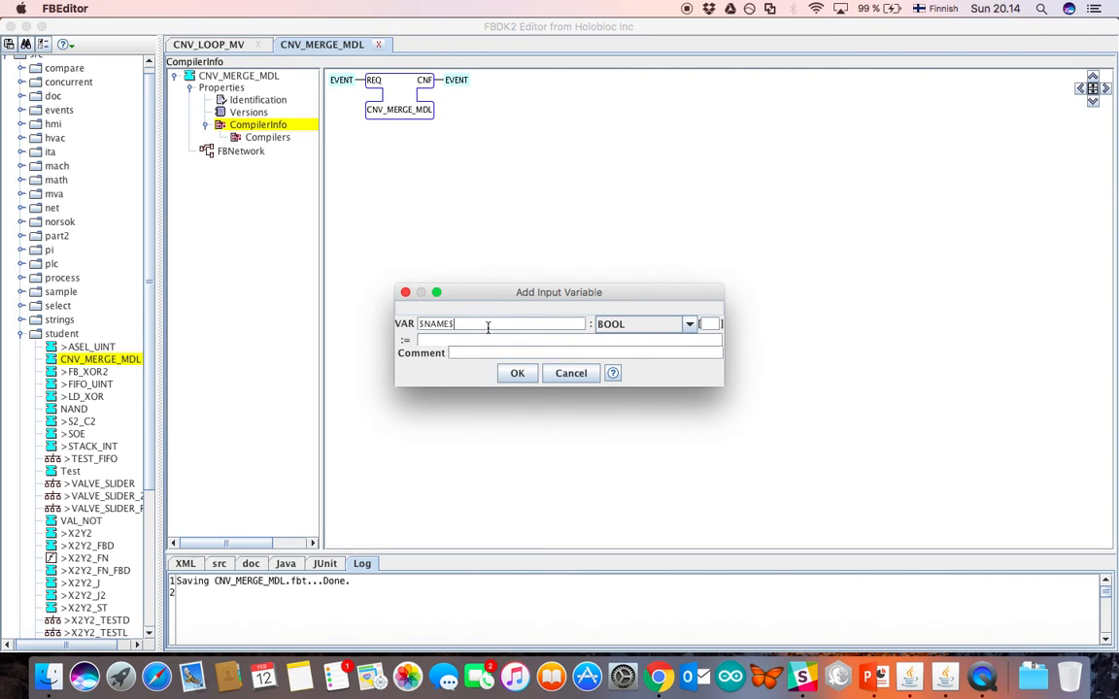
key(BackSpace)
key(BackSpace)
key(BackSpace)
key(BackSpace)
key(BackSpace)
key(BackSpace)
text(IN_C)
key(BackSpace)
click(518, 375)
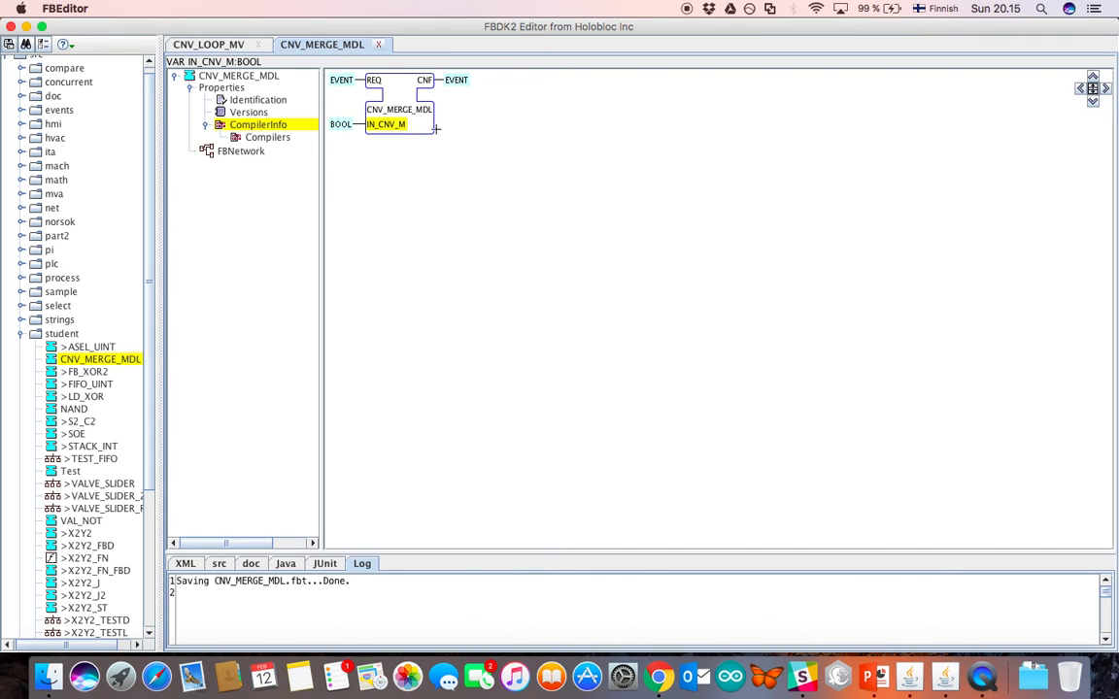
- Add a BOOL input variable named OUT_CNV_M to CNV_MERGE_MDL
right_click(415, 128)
mouse_move(462, 137)
mouse_move(528, 140)
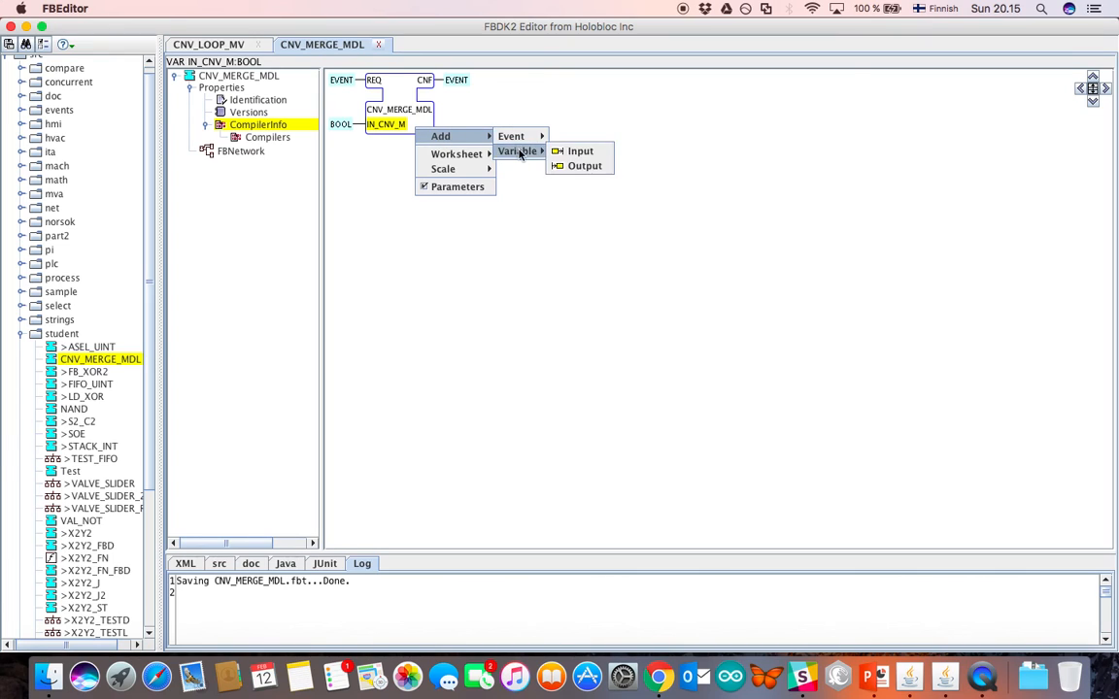
click(571, 158)
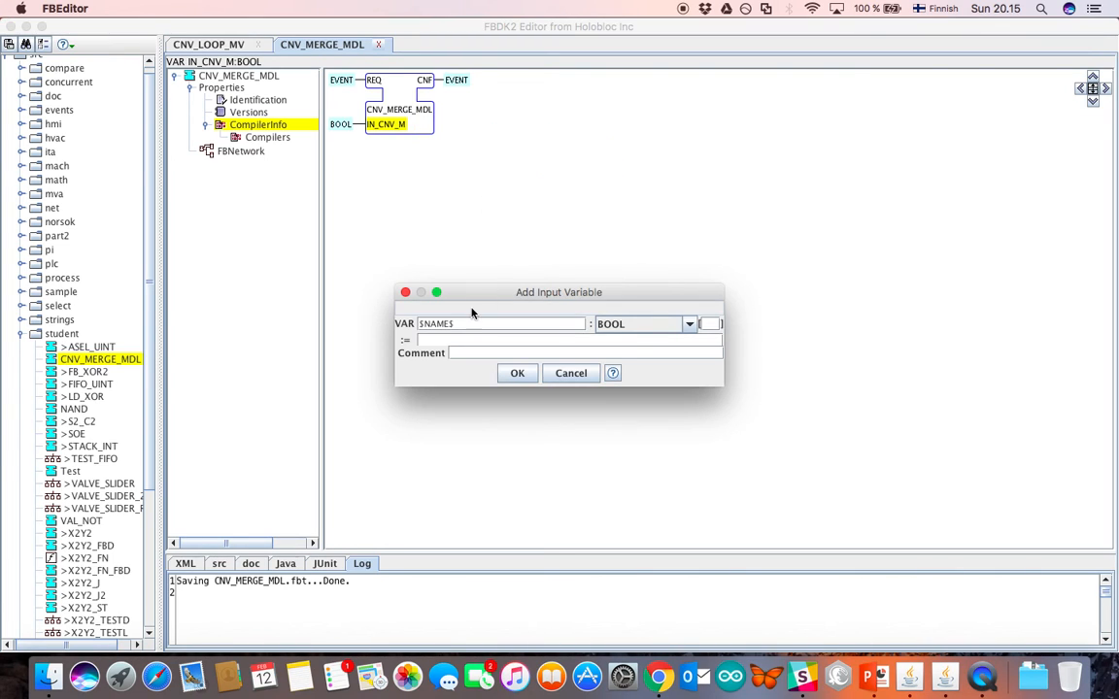
drag(474, 323, 382, 320)
text(OUR)
key(BackSpace)
text(T_CNV_M)
click(517, 374)
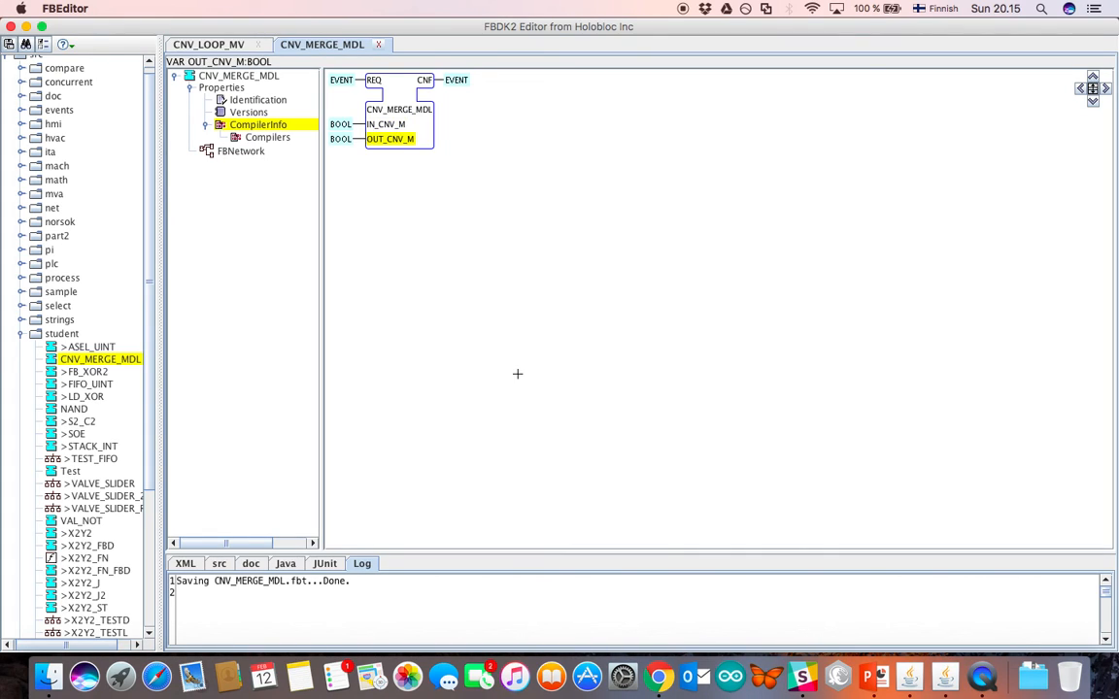
right_click(413, 127)
mouse_move(438, 137)
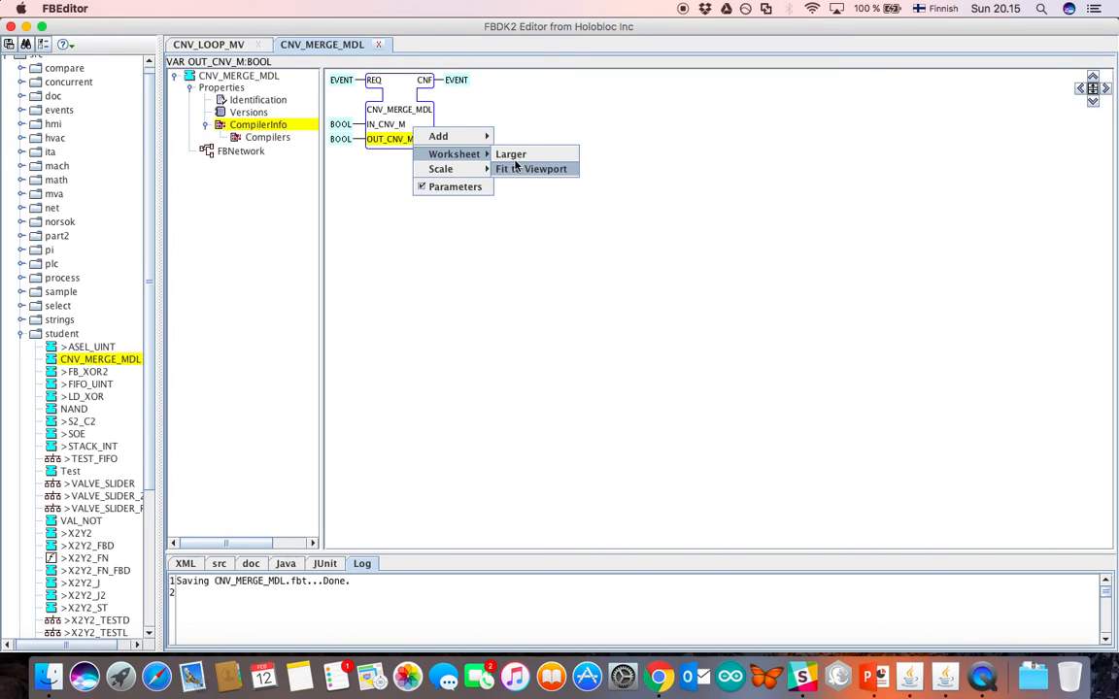
mouse_move(515, 151)
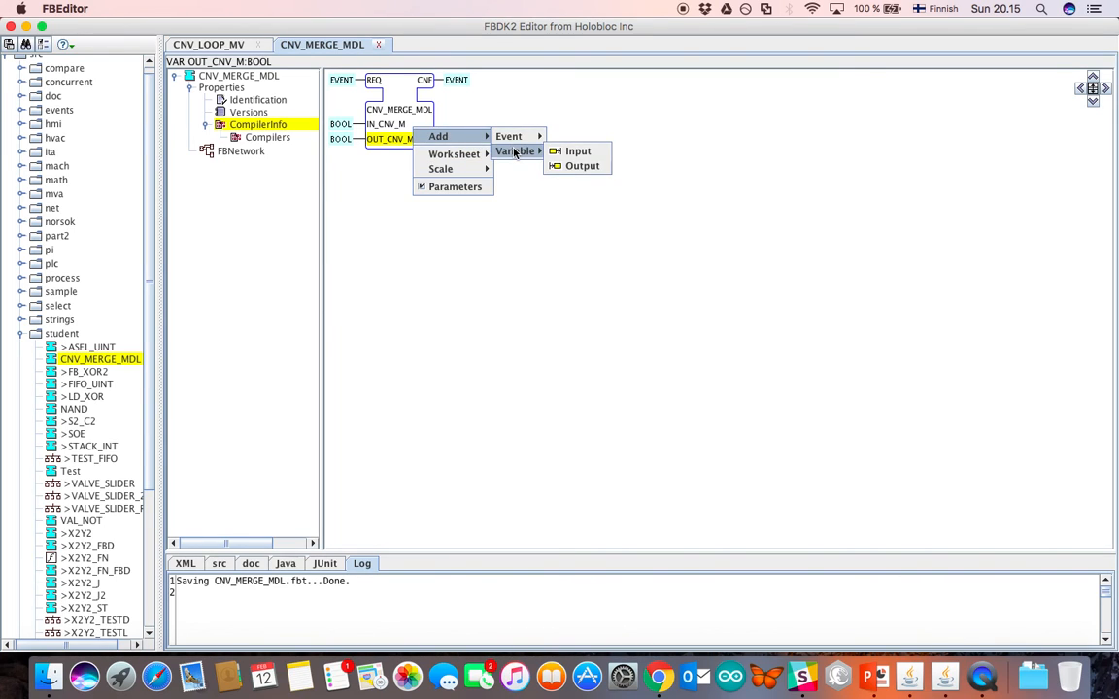
click(583, 167)
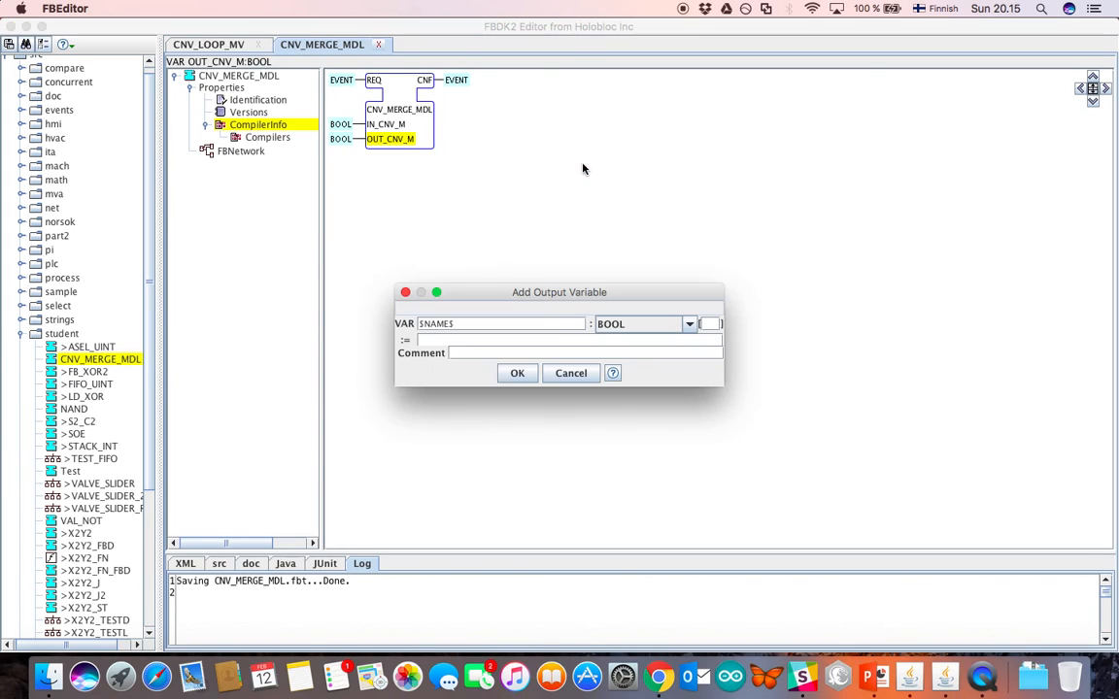
click(574, 369)
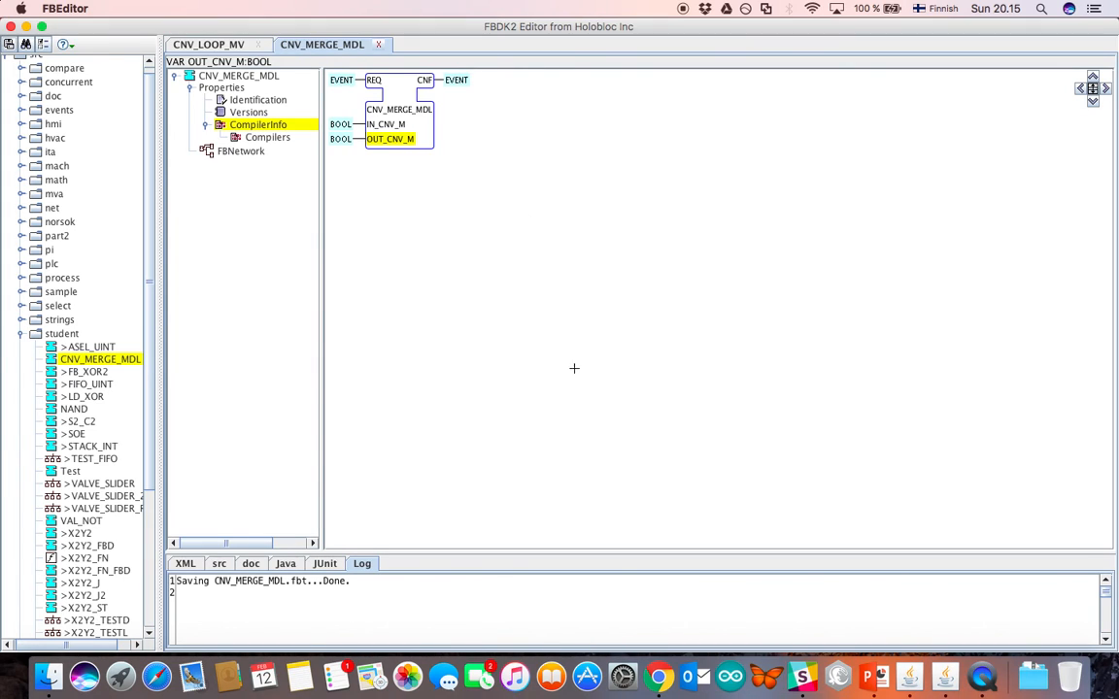
- Add a BOOL input variable named IN_CNV_END to CNV_MERGE_MDL
right_click(415, 135)
mouse_move(461, 142)
mouse_move(515, 156)
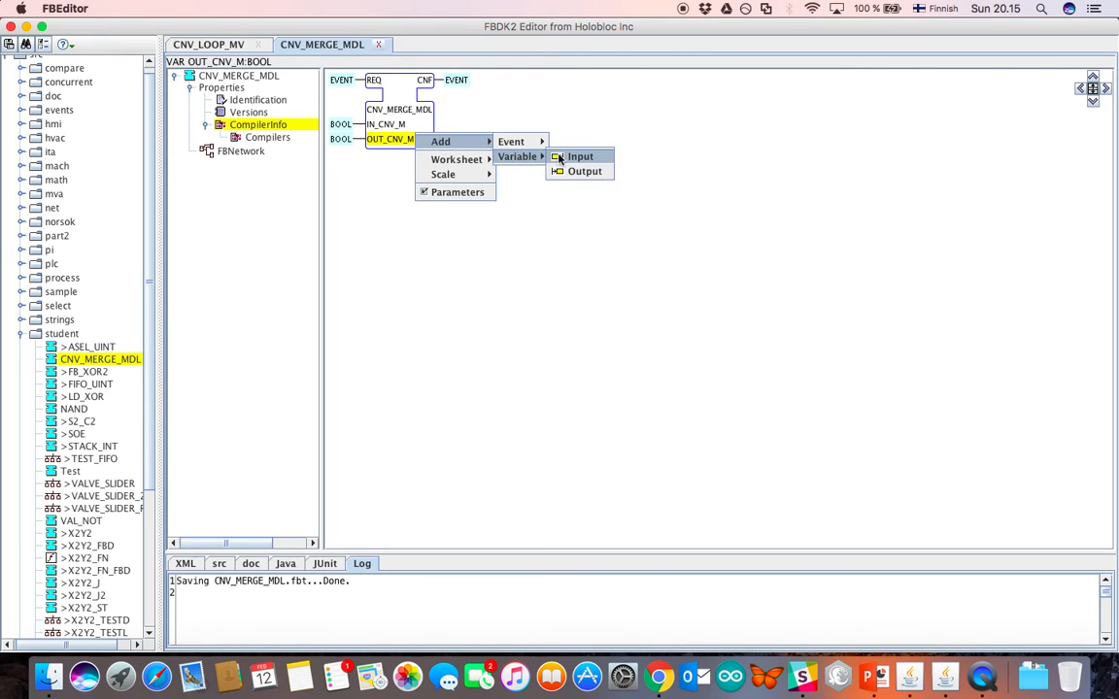
click(580, 157)
click(476, 323)
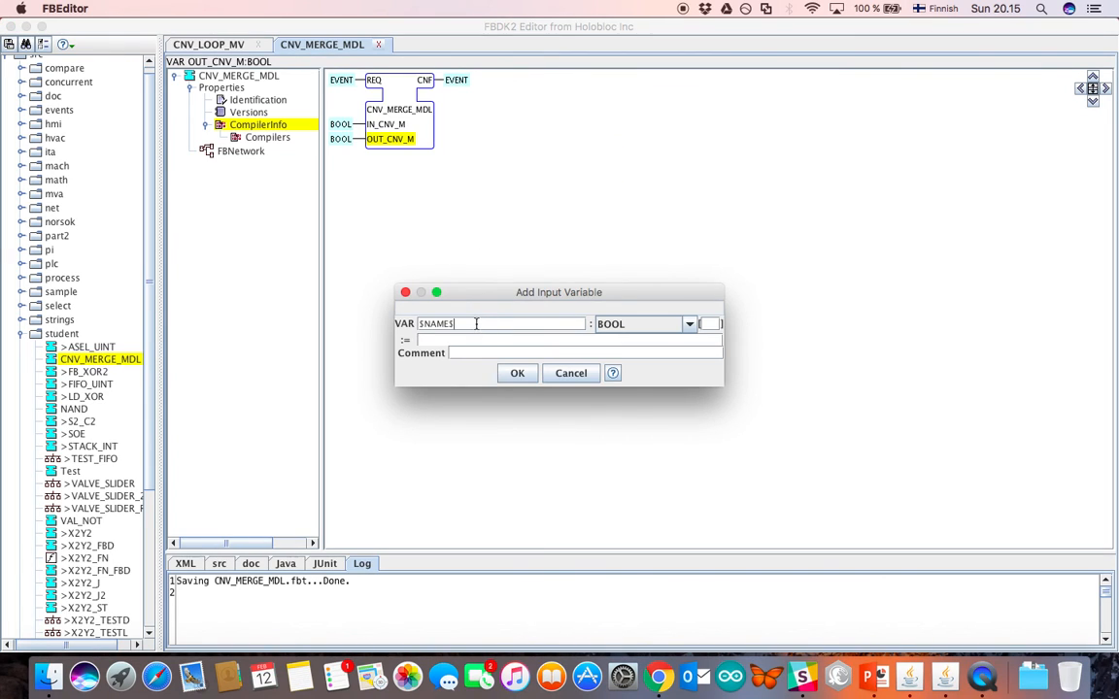
key(BackSpace)
key(BackSpace)
key(BackSpace)
key(BackSpace)
key(BackSpace)
key(BackSpace)
text(IN_CNV_END)
key(Return)
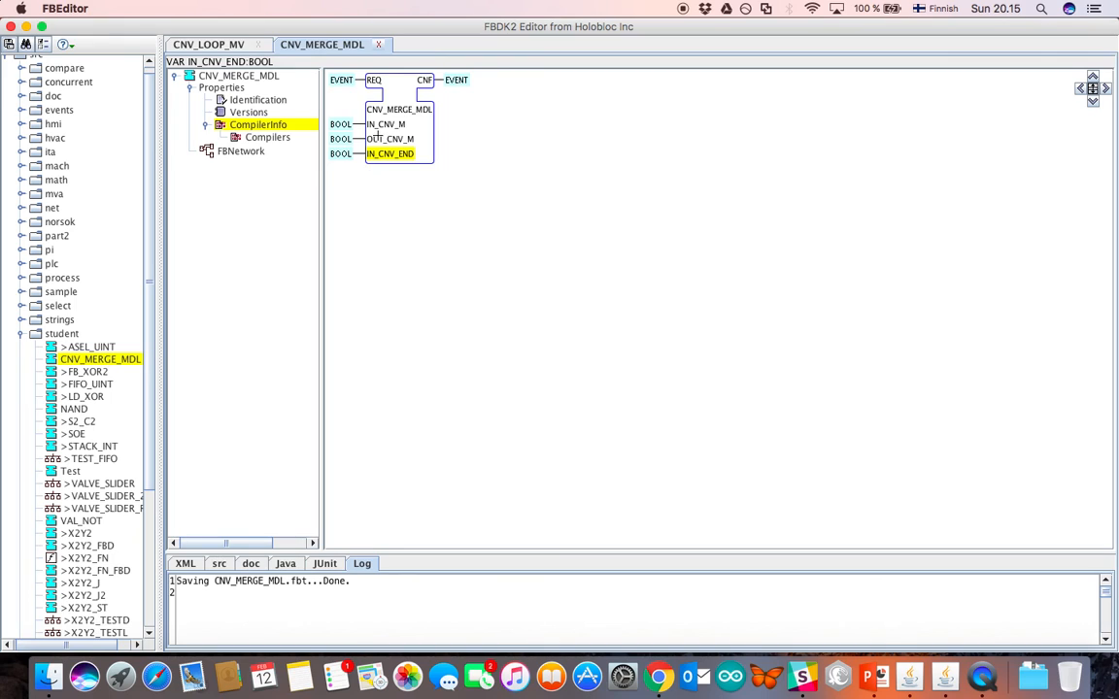
- Switch to the PowerPoint presentation and check the conveyor unload and load condition above the loop diagram
click(874, 677)
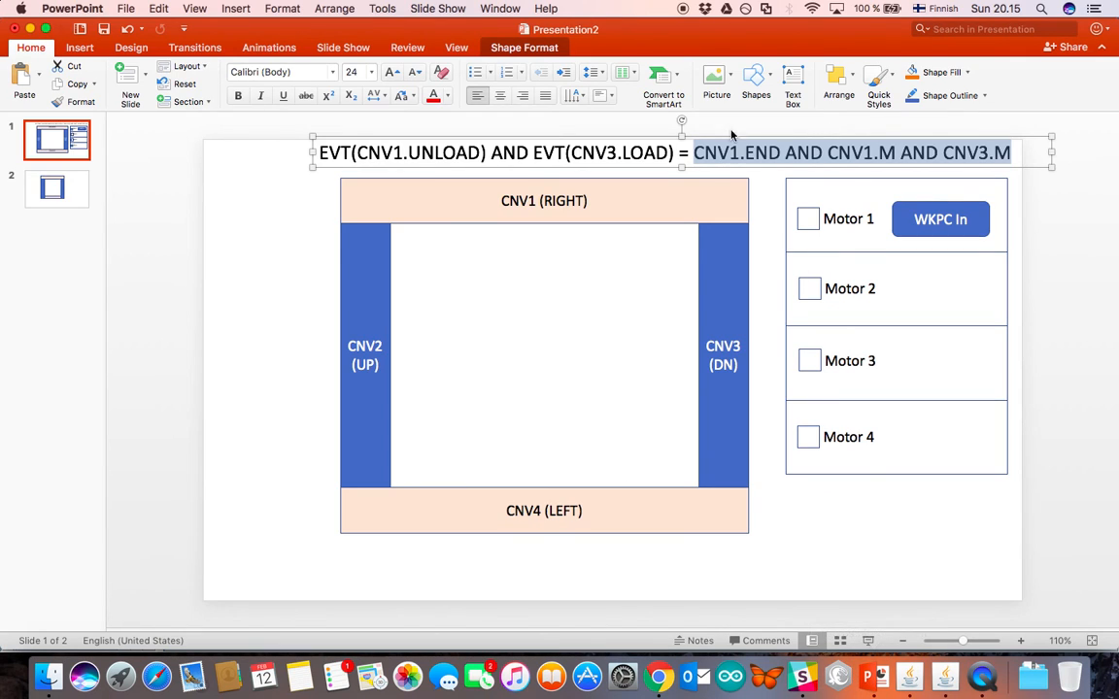